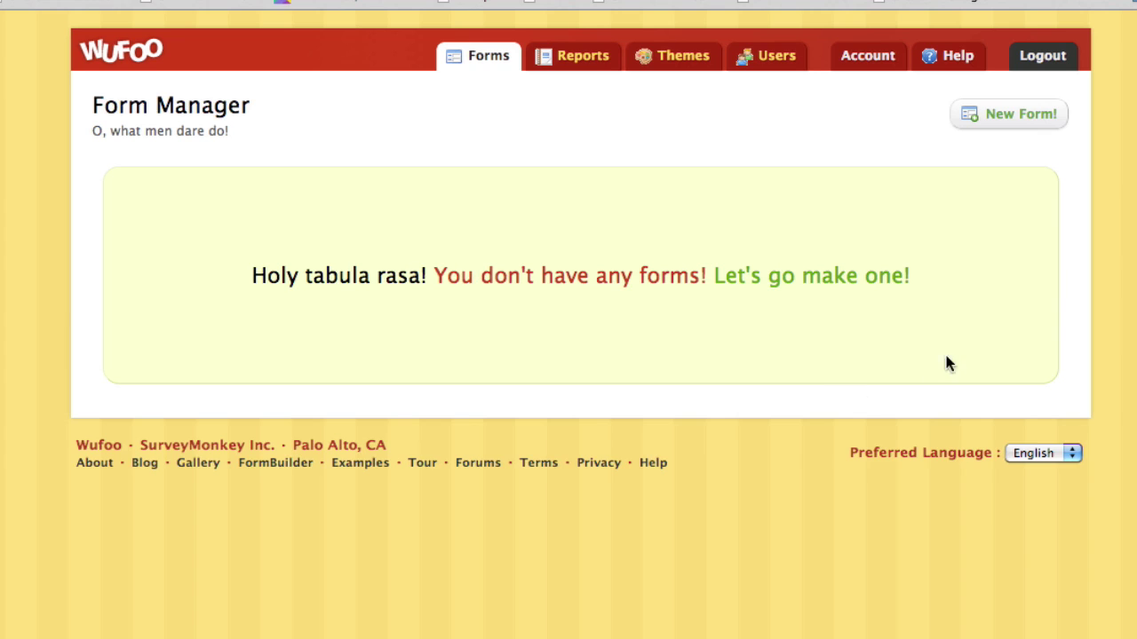
Step: Start a new form and name it 'Contact Form' in Form Settings
click(1018, 116)
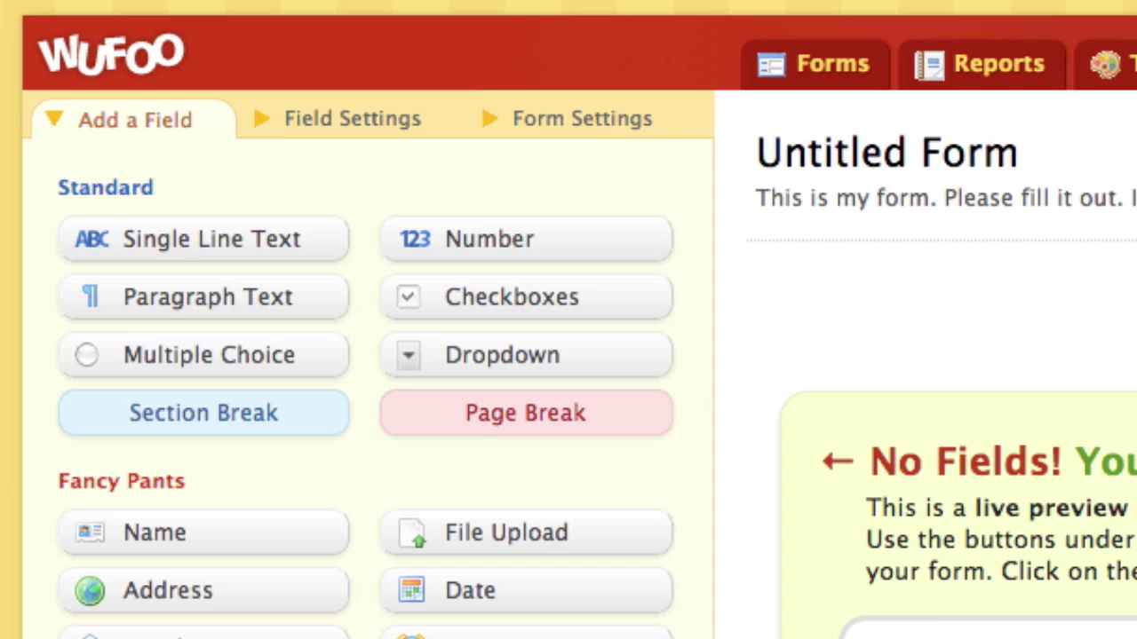
click(610, 119)
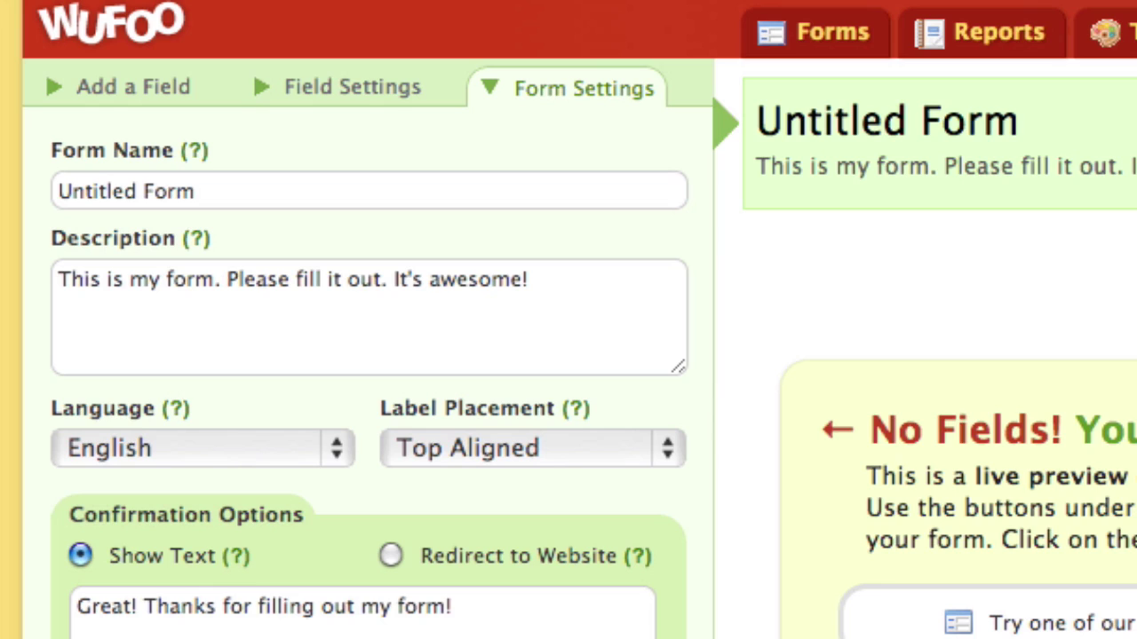
triple_click(237, 193)
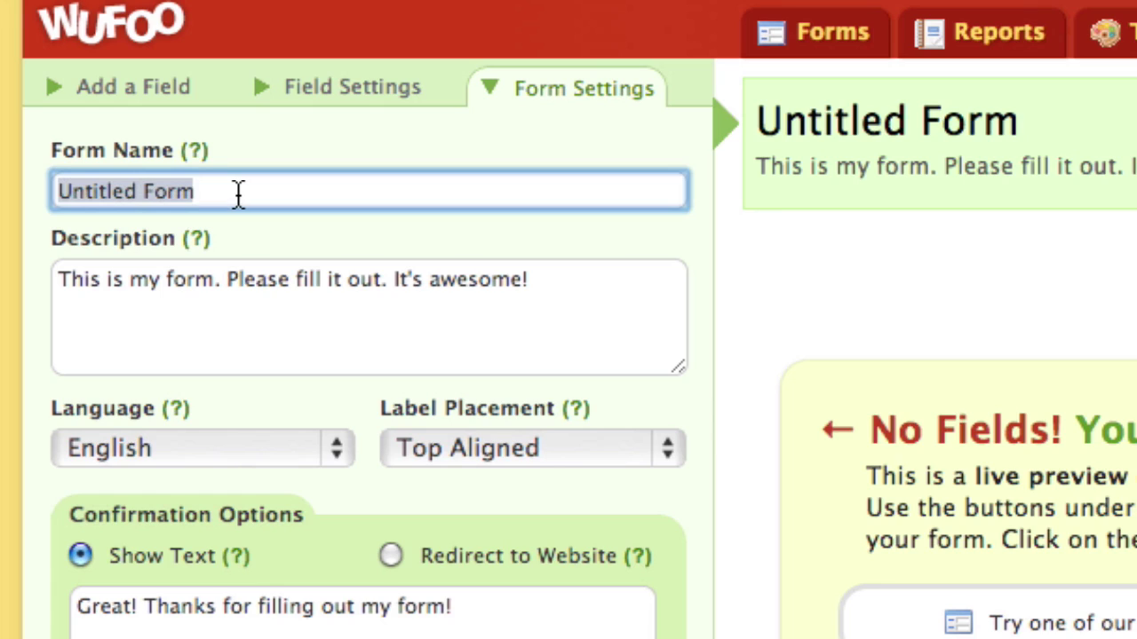
text(Contact )
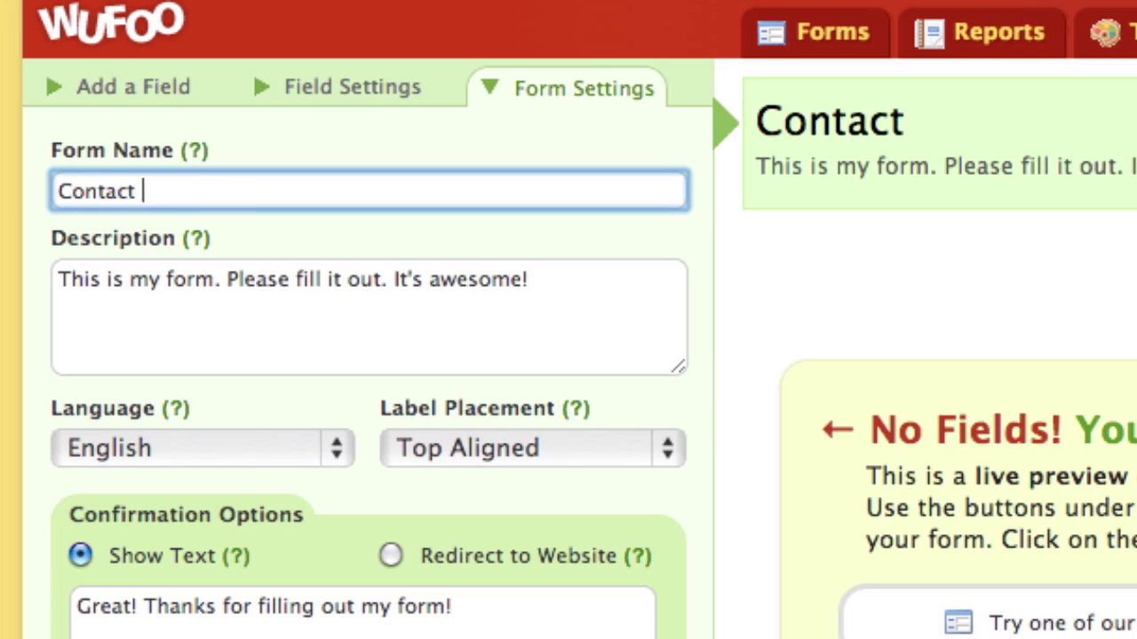
text(Form)
key(Tab)
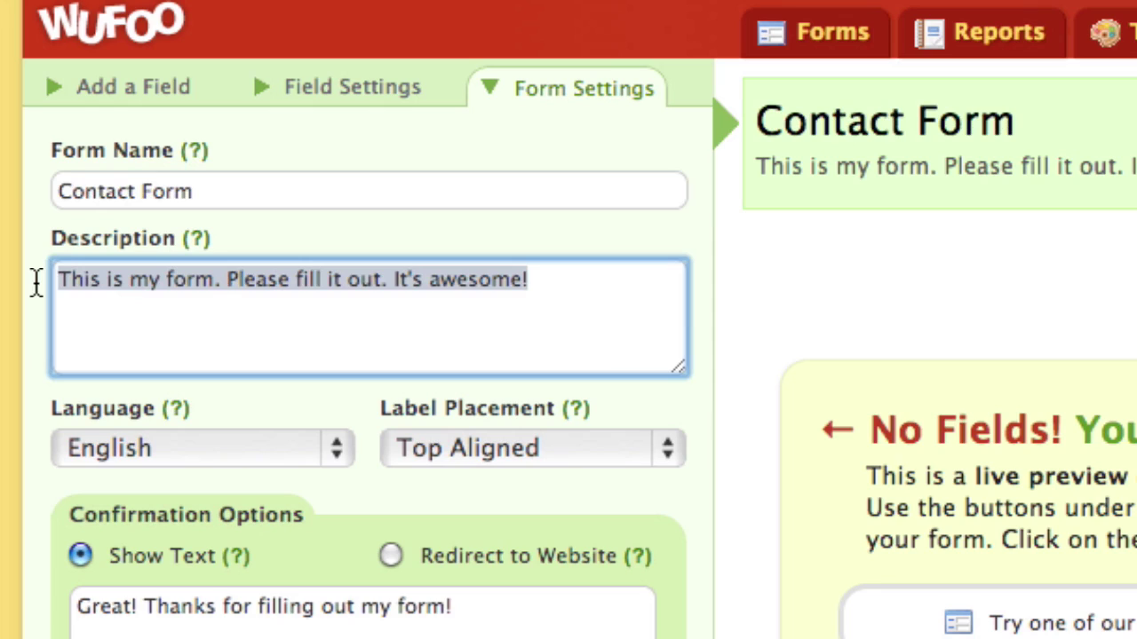
Step: Set the description to 'Please leave feedback about this site.' and keep the confirmation message
text(Pleaes lea)
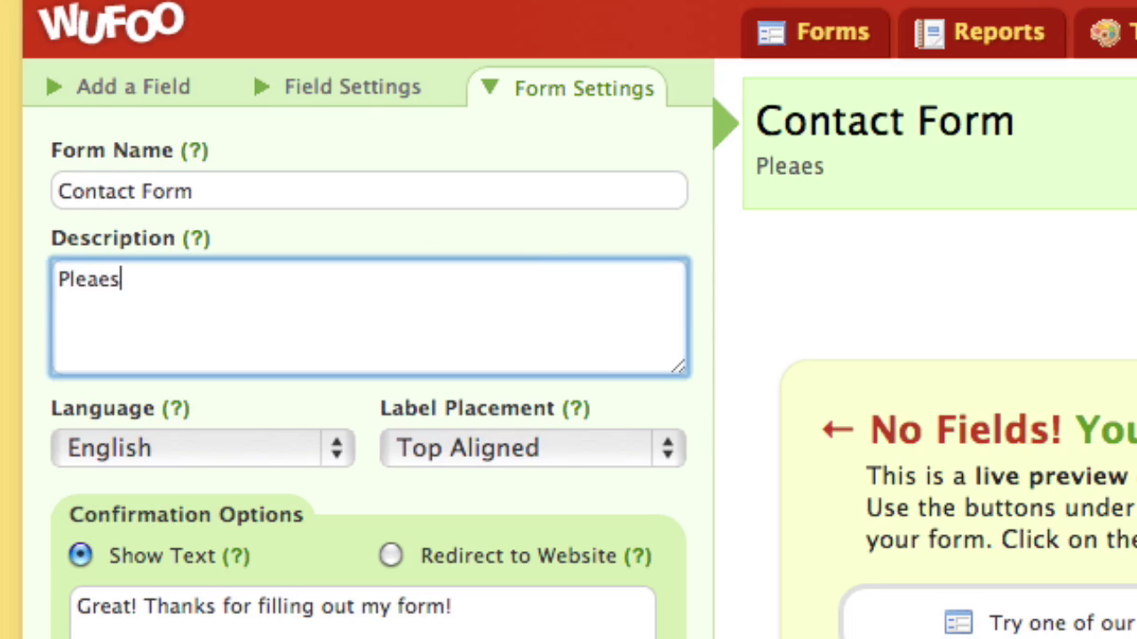
key(BackSpace)
key(BackSpace)
key(BackSpace)
key(BackSpace)
key(BackSpace)
key(BackSpace)
text(s)
key(BackSpace)
text(se leave feed)
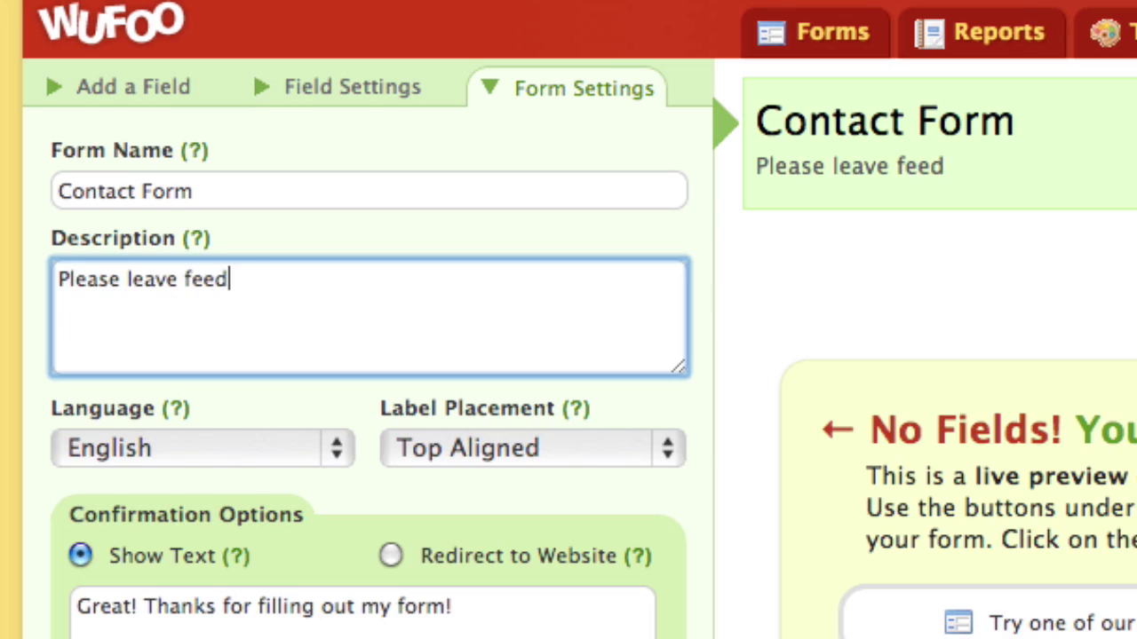
text(back about this )
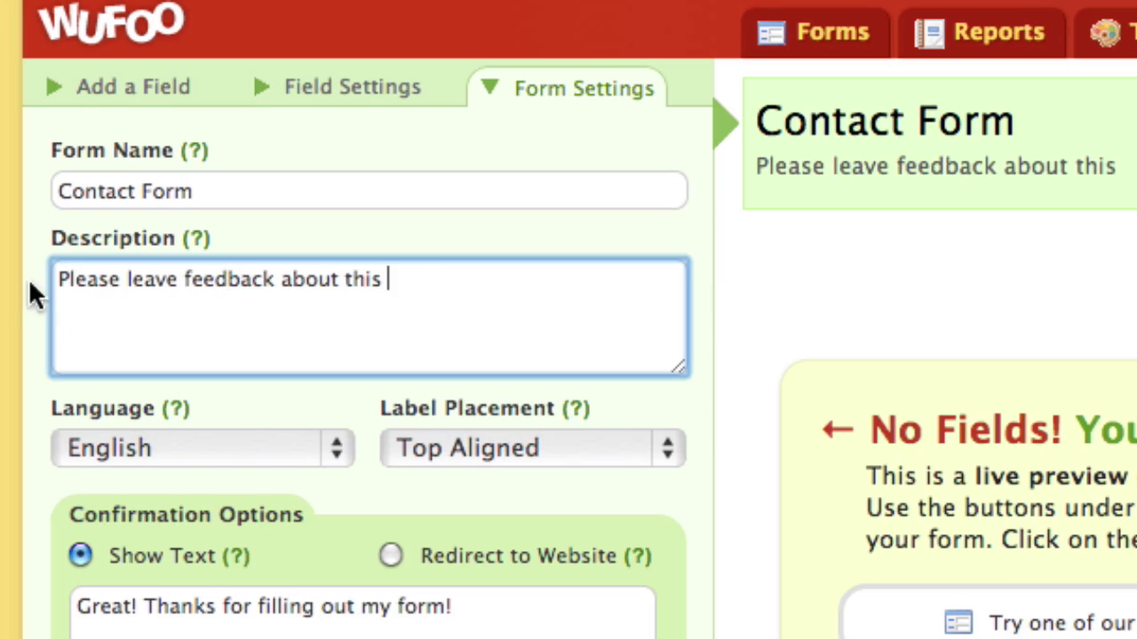
text(site.)
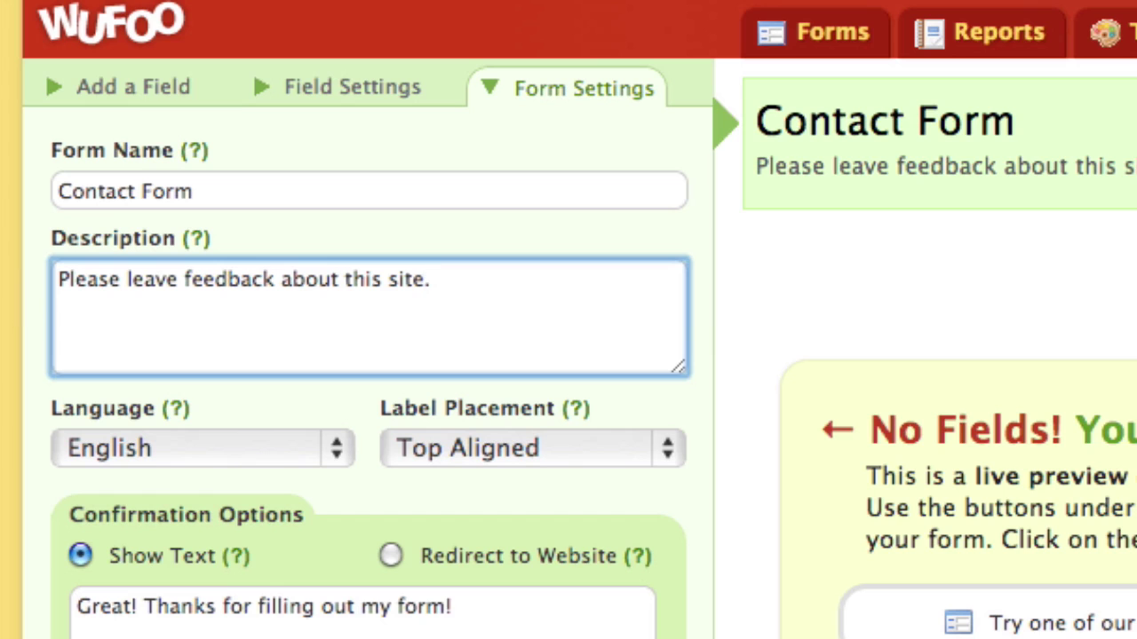
click(729, 335)
scroll(662, 476, down, 5)
scroll(663, 493, up, 5)
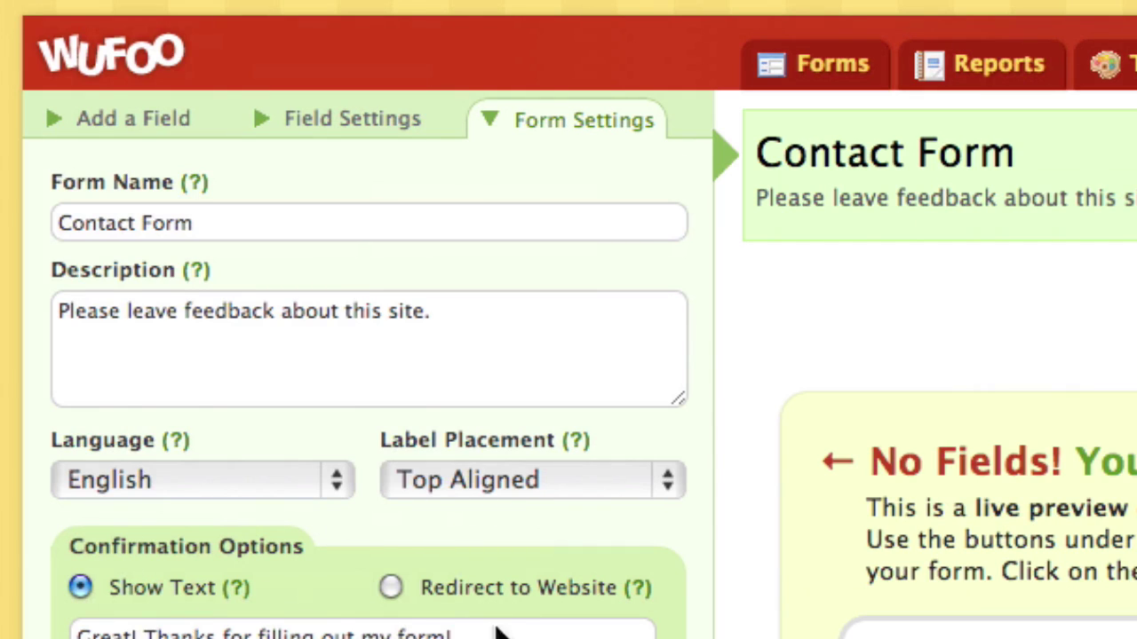
click(554, 631)
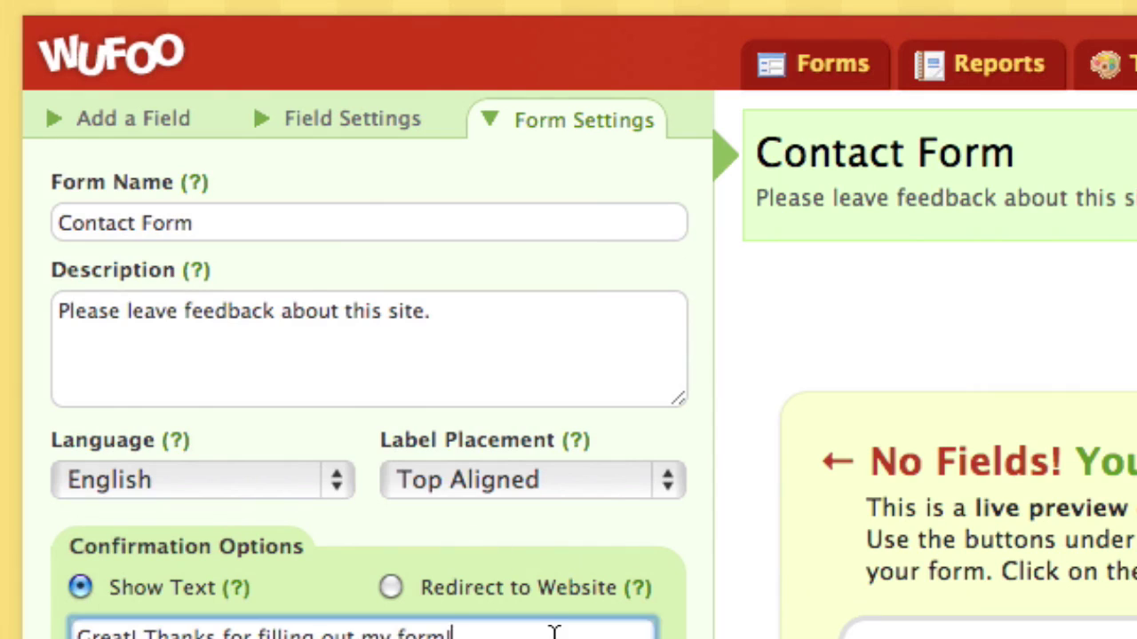
key(Tab)
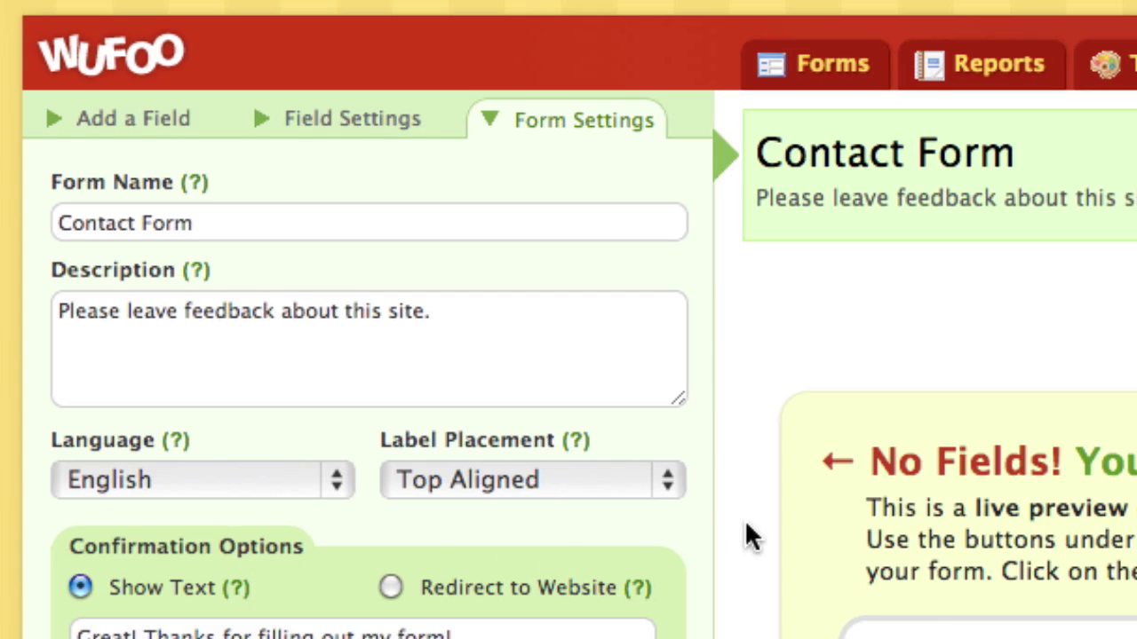
Step: Add Name and Email fields, then dismiss the File Upload upgrade notice
click(127, 124)
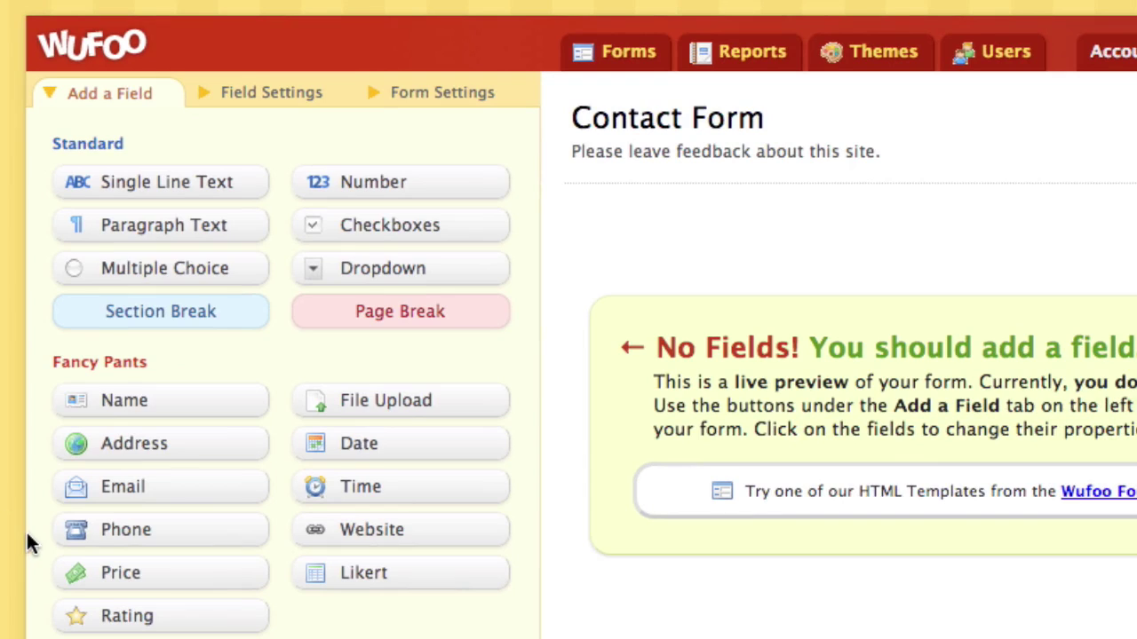
drag(147, 406, 699, 191)
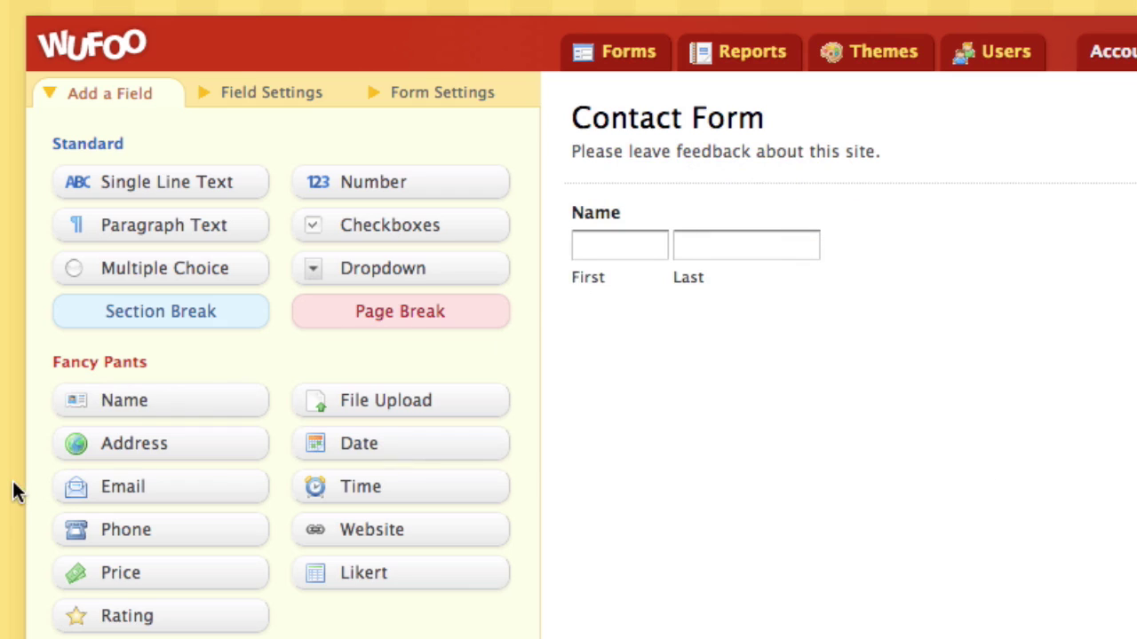
drag(94, 485, 662, 323)
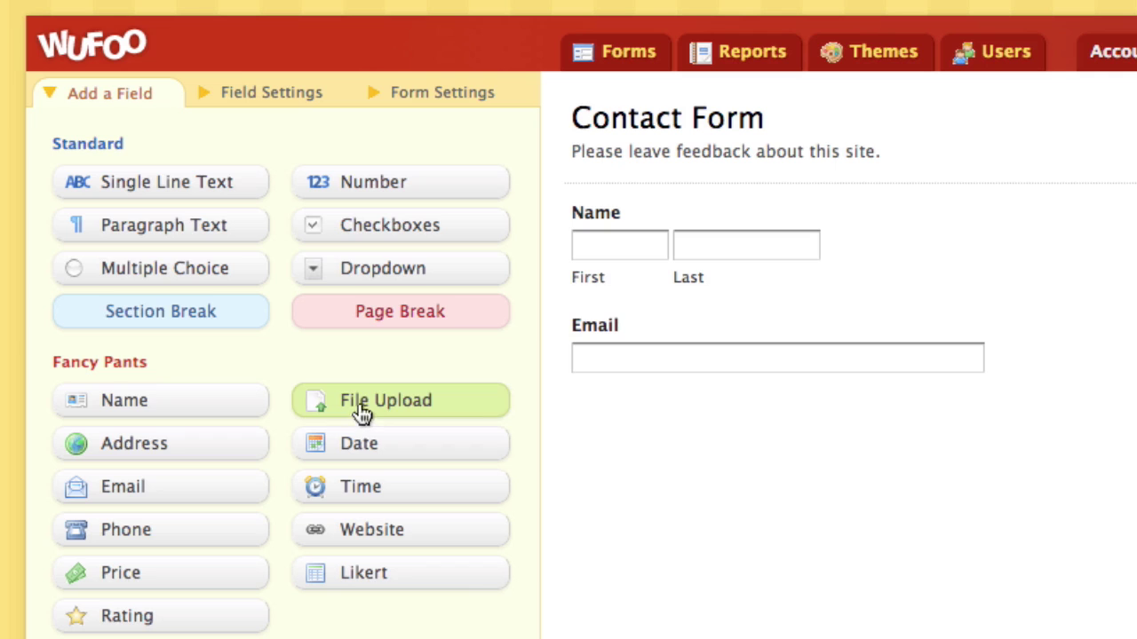
drag(362, 414, 645, 465)
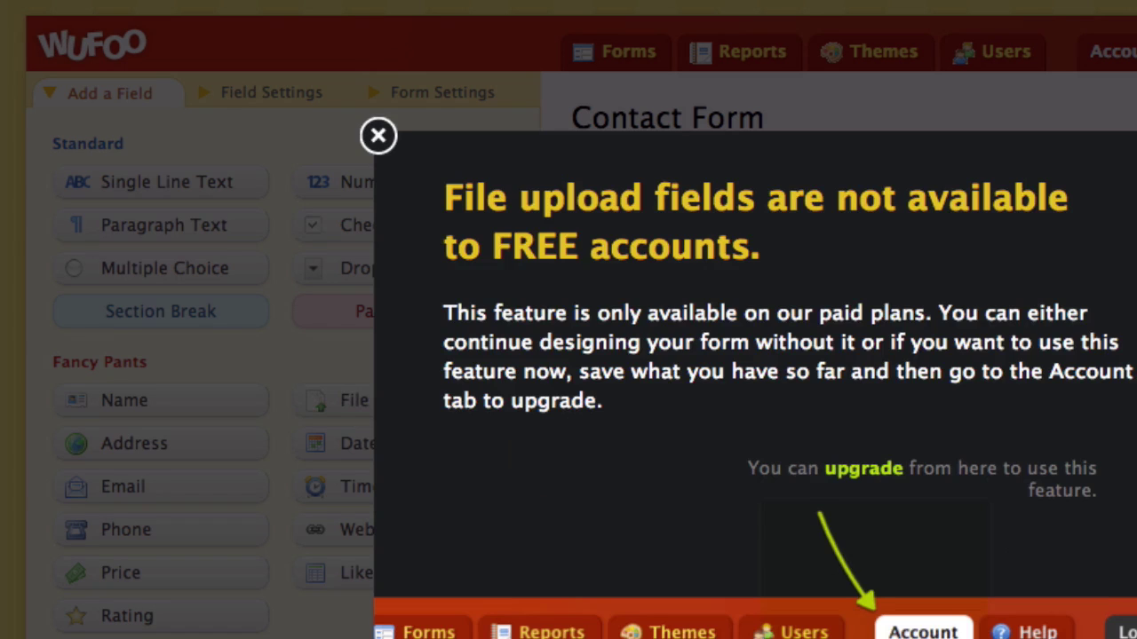
click(376, 137)
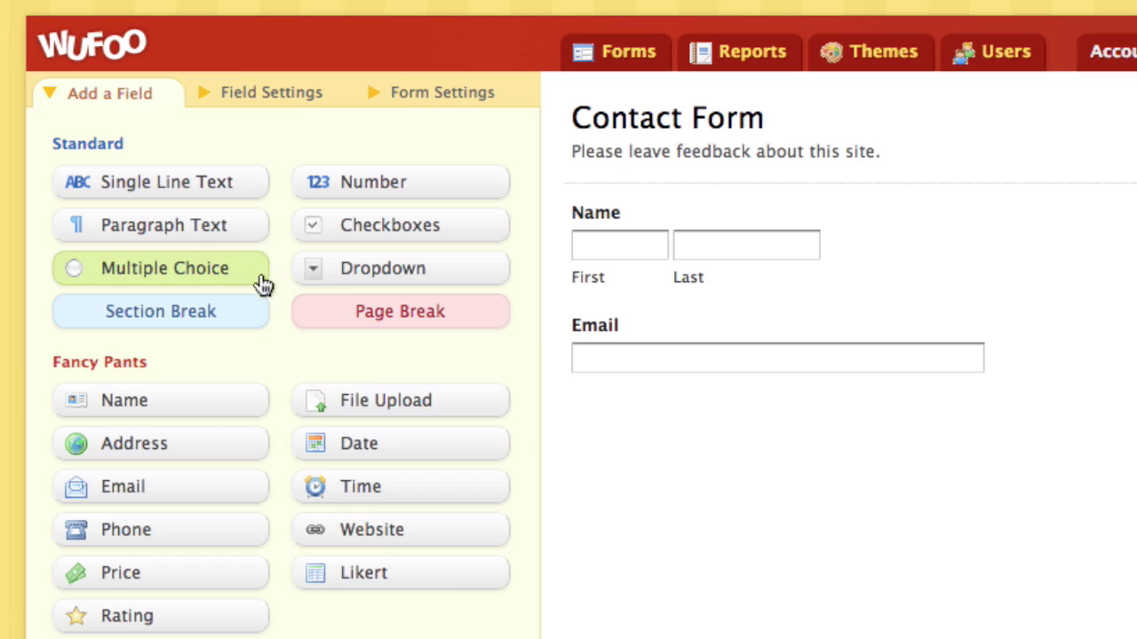
Step: Add a Paragraph Text field below Email and label it 'Comments'
drag(164, 235, 698, 476)
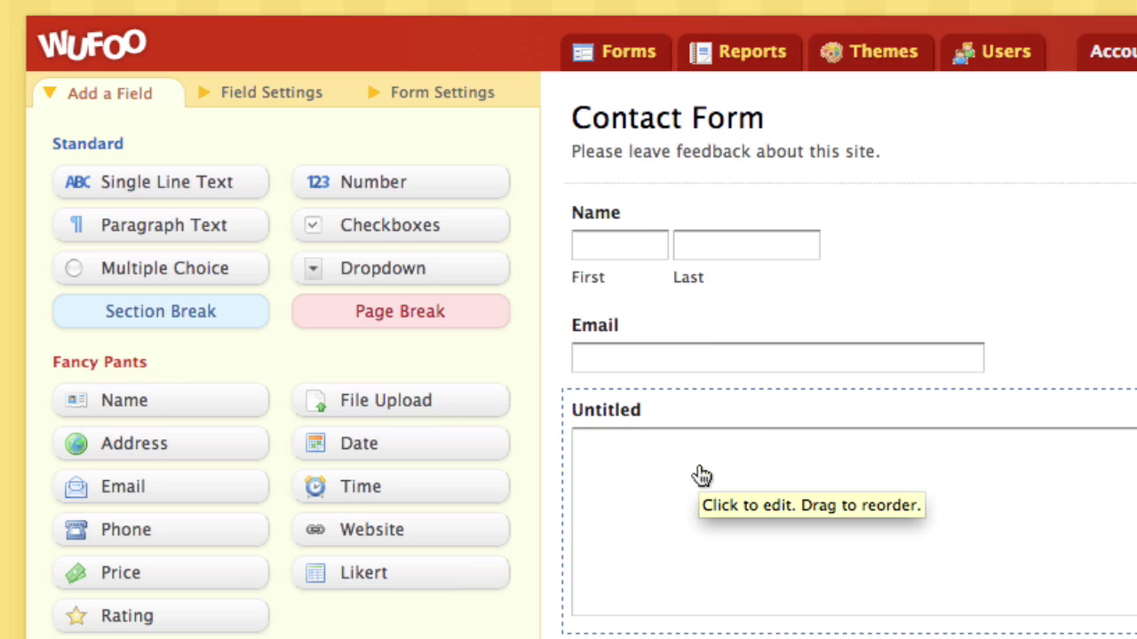
click(859, 499)
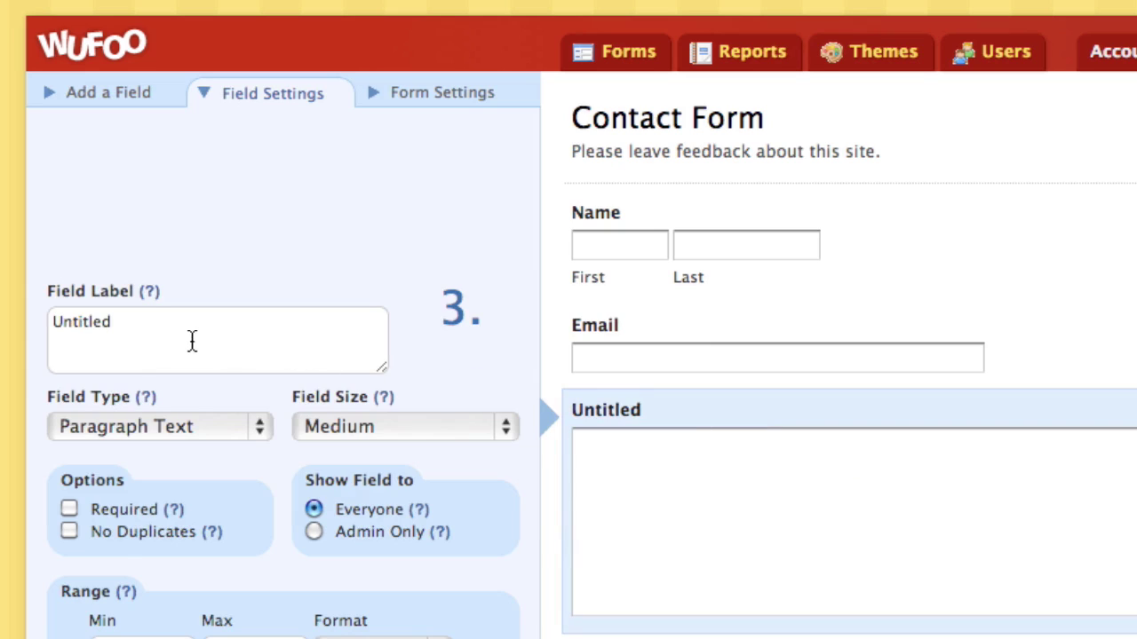
drag(124, 325, 56, 326)
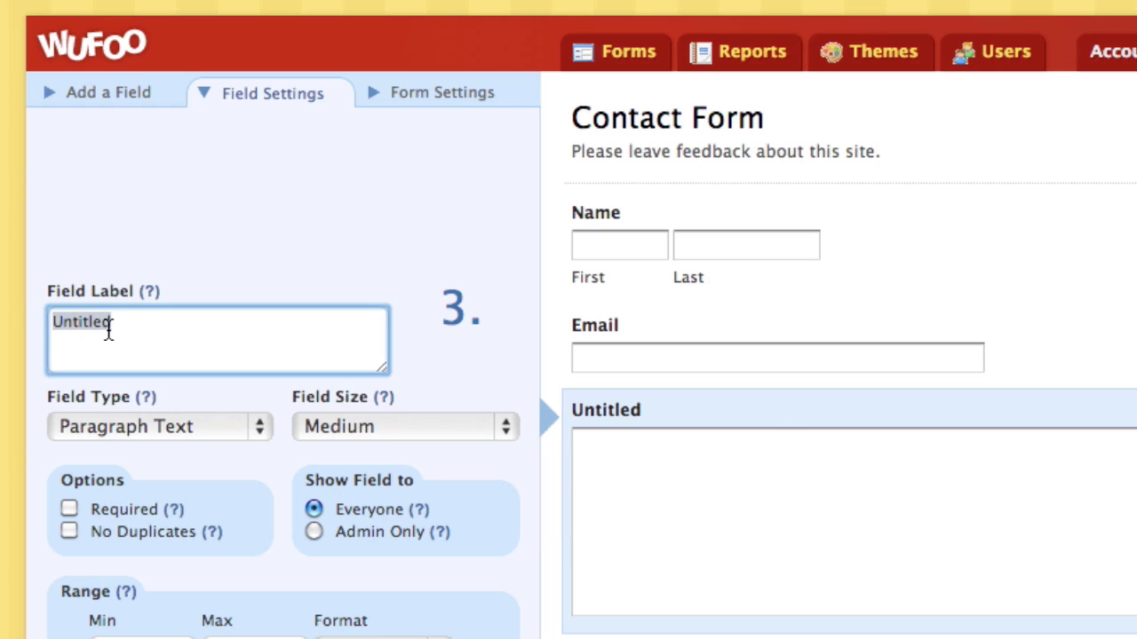
text(Coomment)
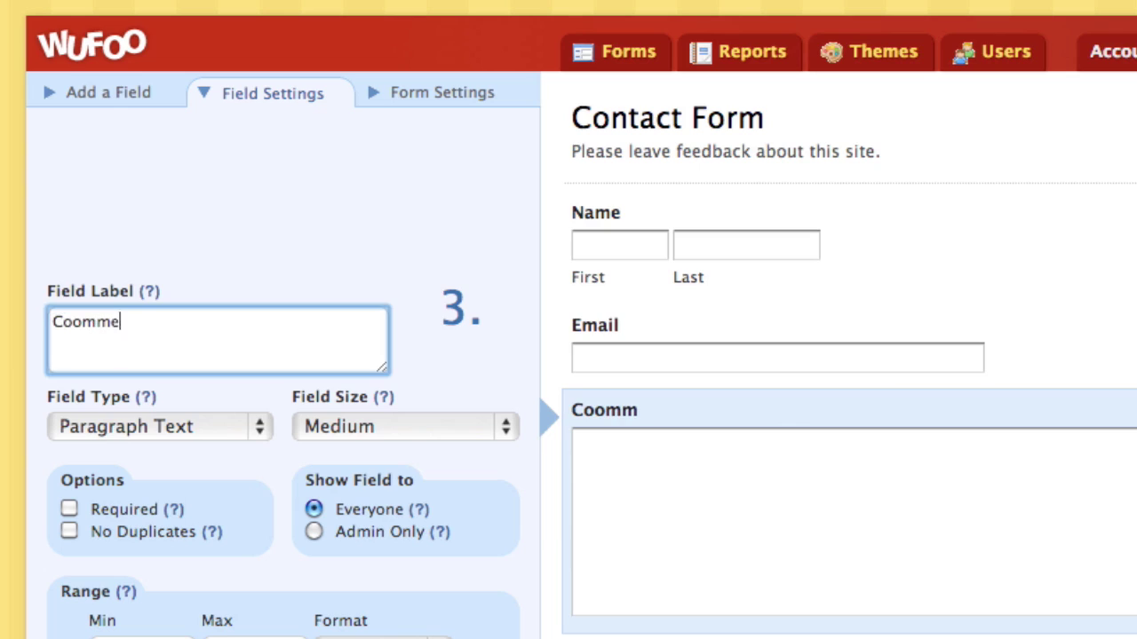
key(BackSpace)
key(BackSpace)
key(BackSpace)
key(BackSpace)
key(BackSpace)
key(BackSpace)
text(mments)
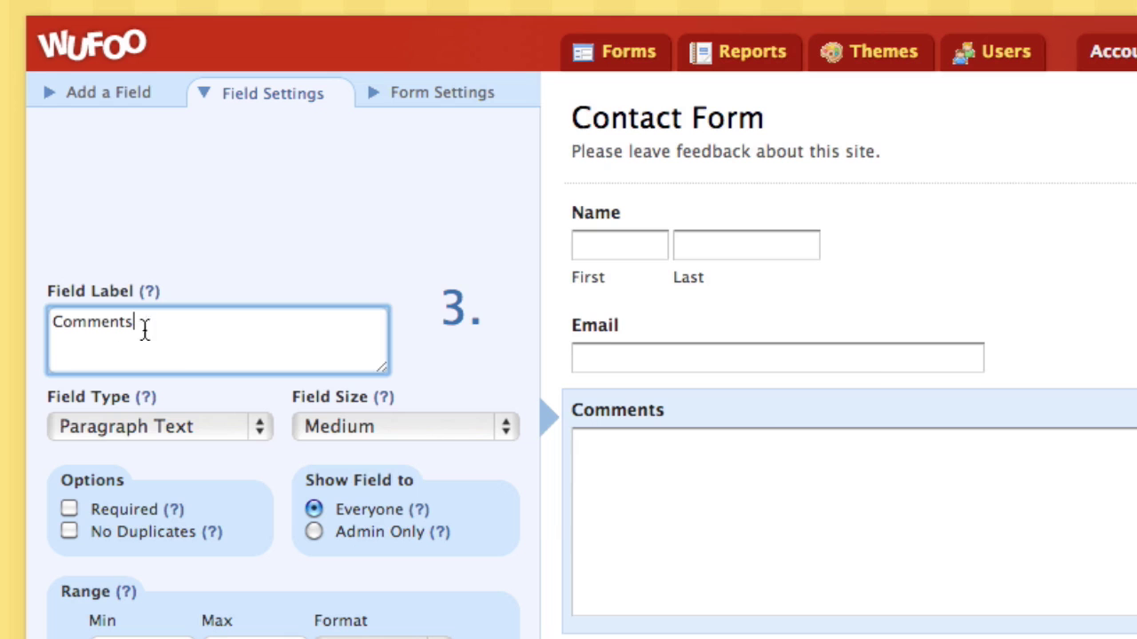
click(392, 250)
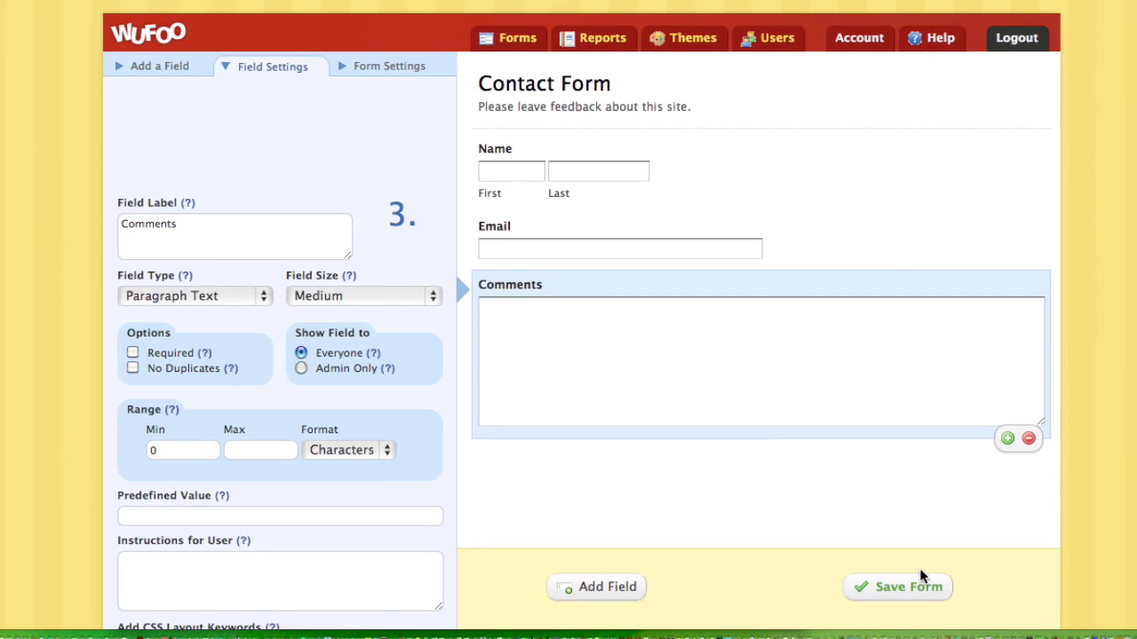
Step: Save the Contact Form and return to the Form Manager
click(920, 589)
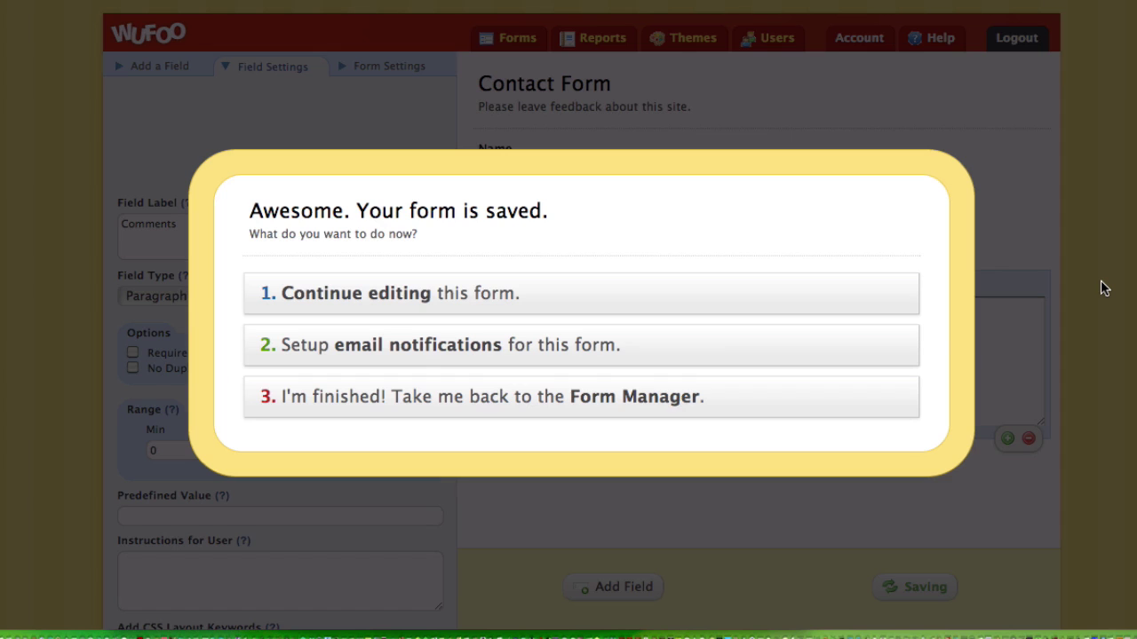
click(720, 403)
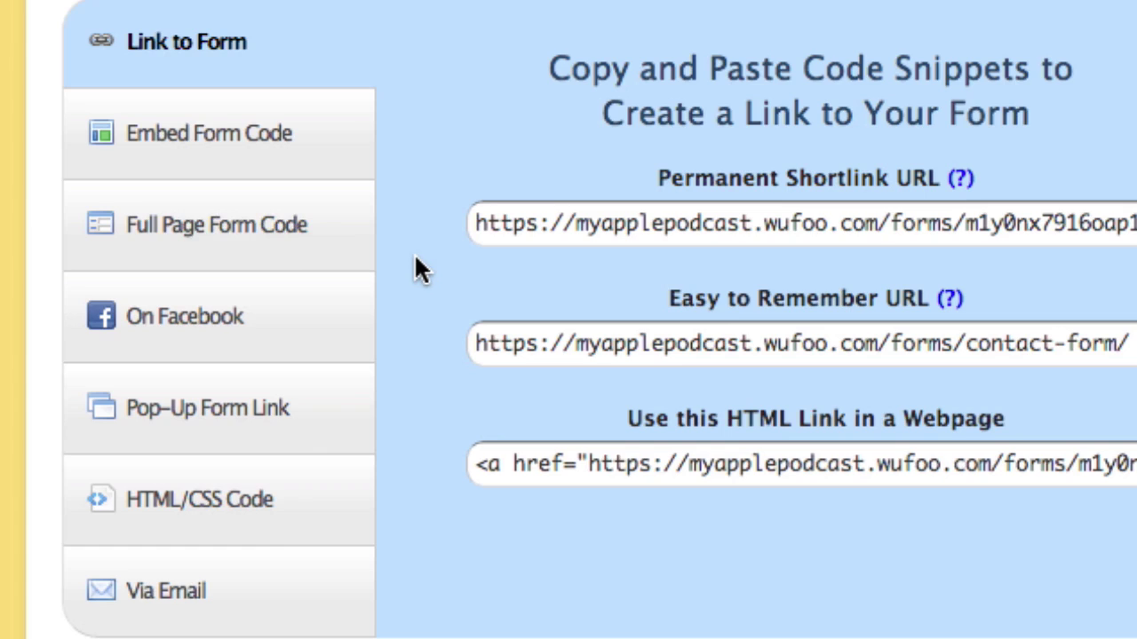
Step: Show the Contact Form's embed code and select the JavaScript Version snippet
click(245, 158)
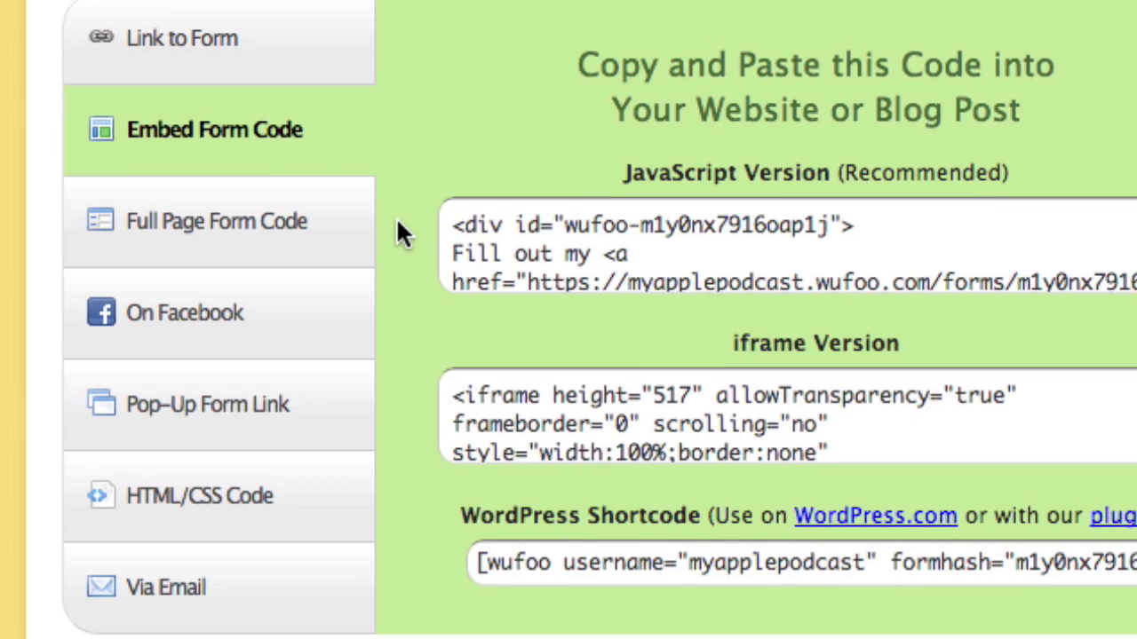
scroll(397, 222, down, 1)
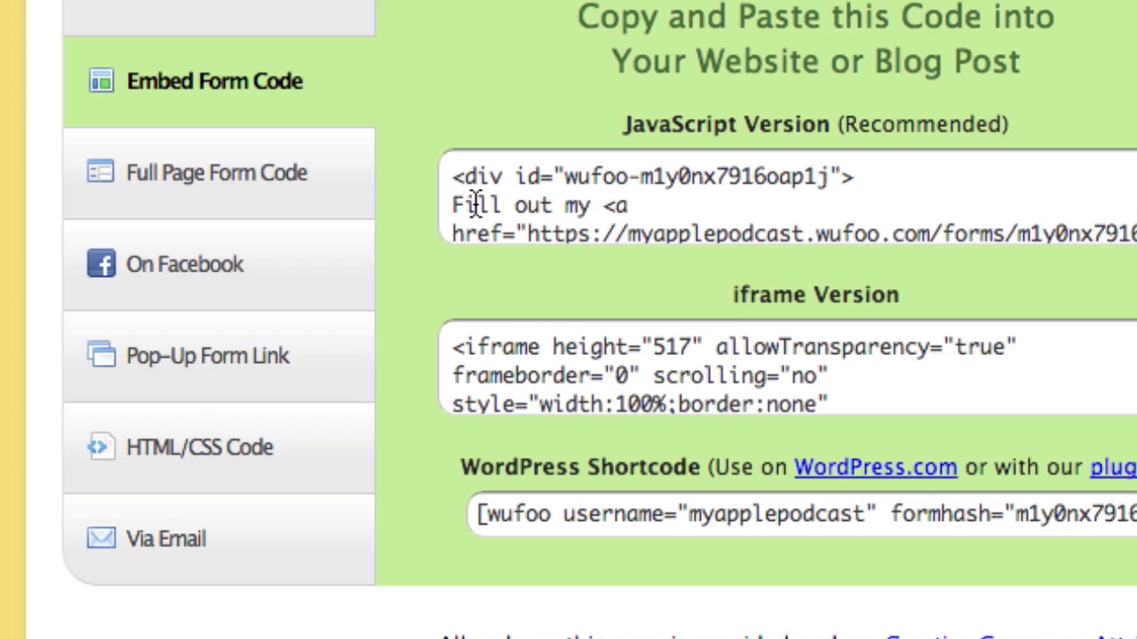
click(617, 203)
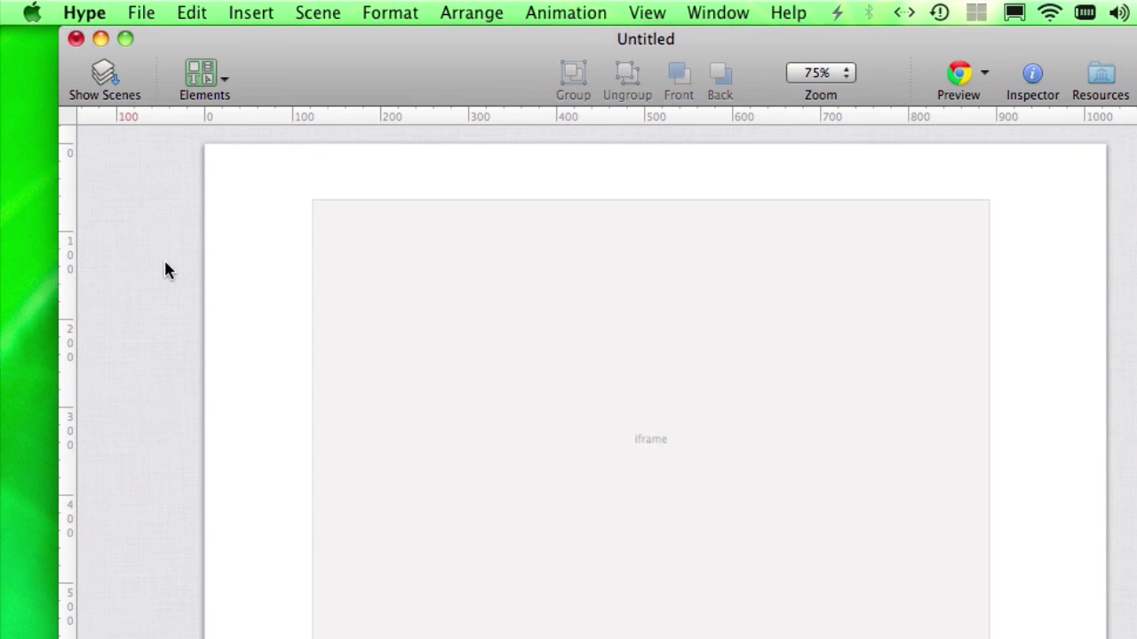
Step: Insert an HTML Widget into the Hype scene and open its HTML editing box
click(267, 11)
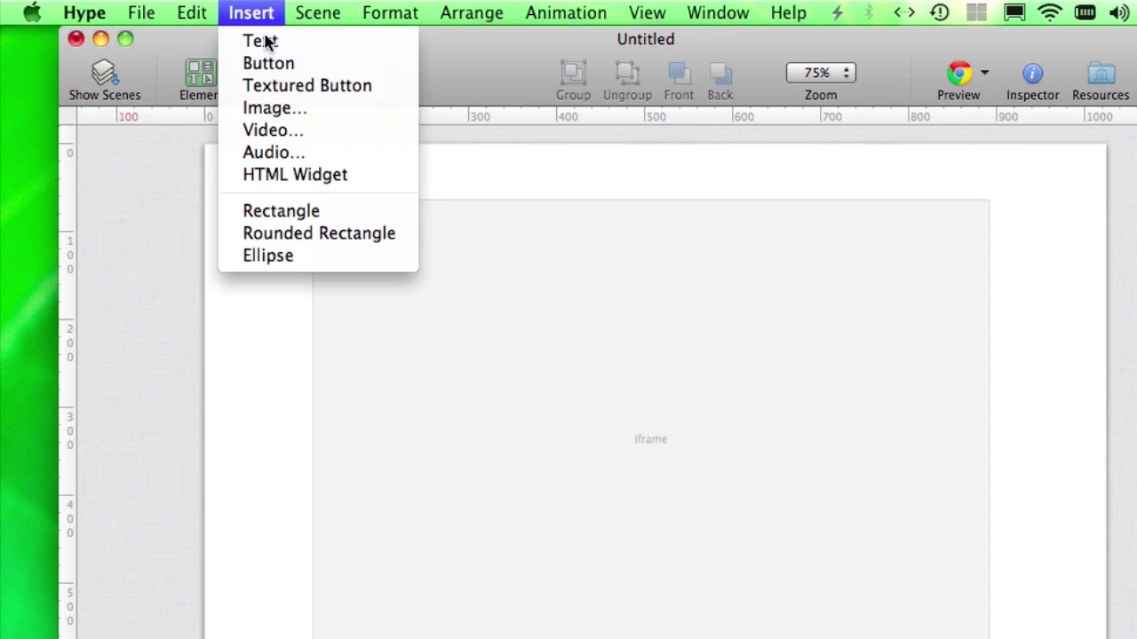
click(318, 178)
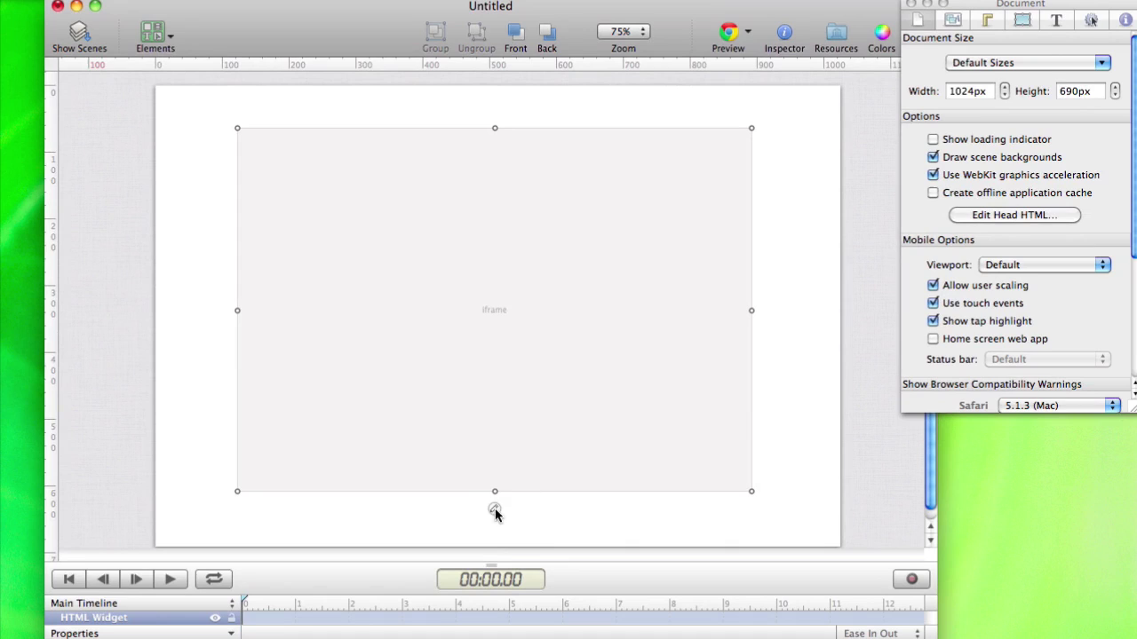
click(497, 507)
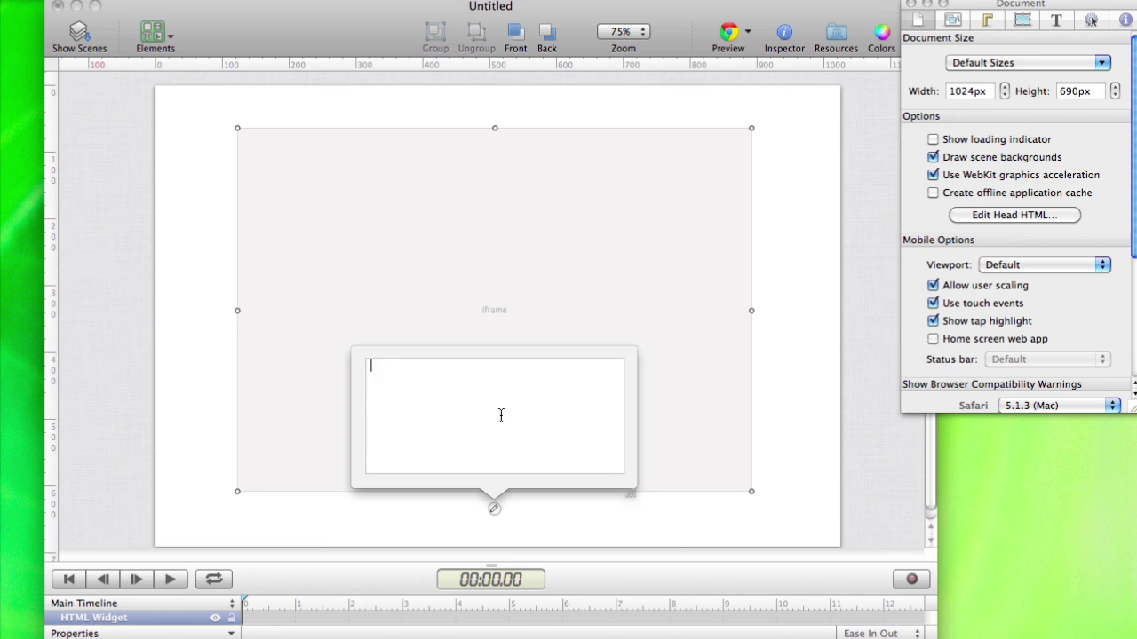
key(super+Tab)
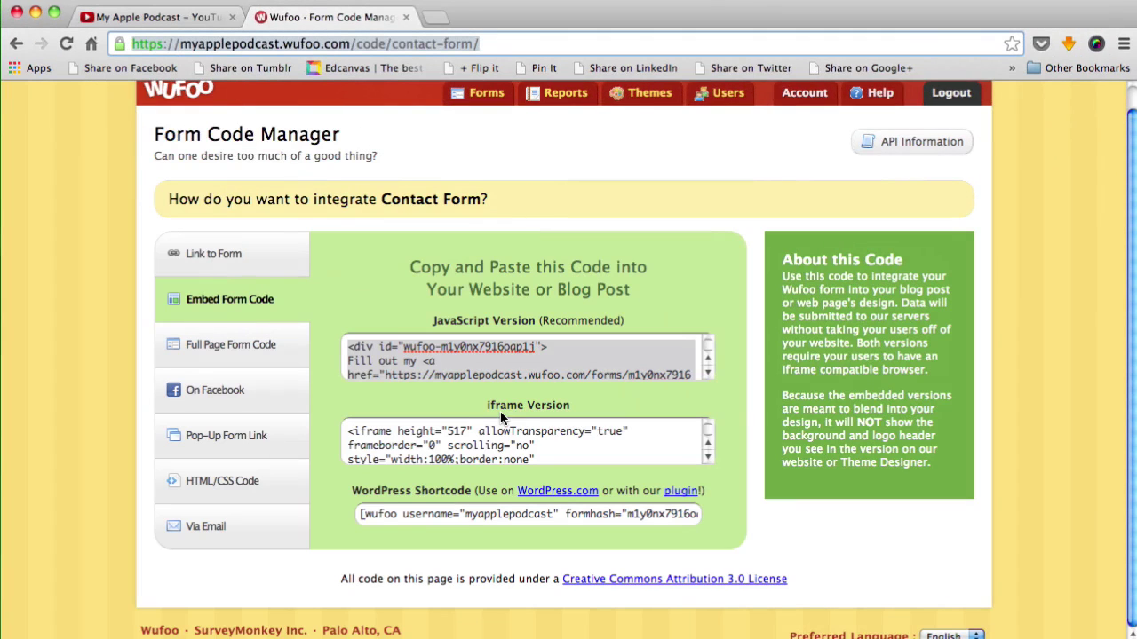
Step: Copy the JavaScript embed snippet and minimise Chrome to reveal Hype
click(493, 369)
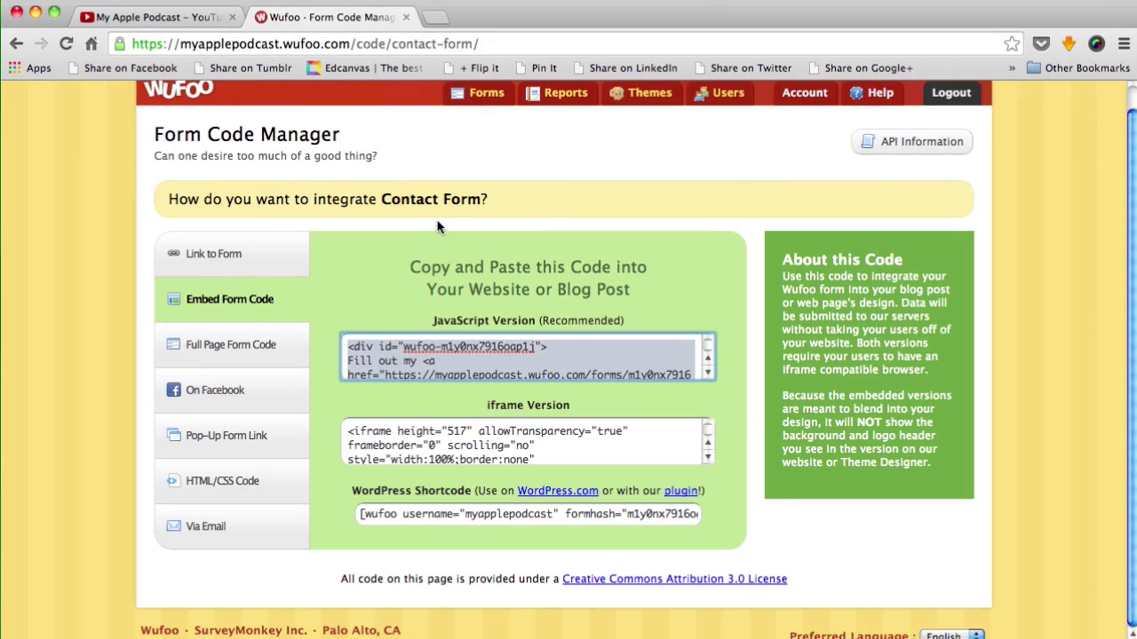
click(36, 11)
Step: Paste the Wufoo embed code into the HTML widget so the Contact Form appears
click(458, 456)
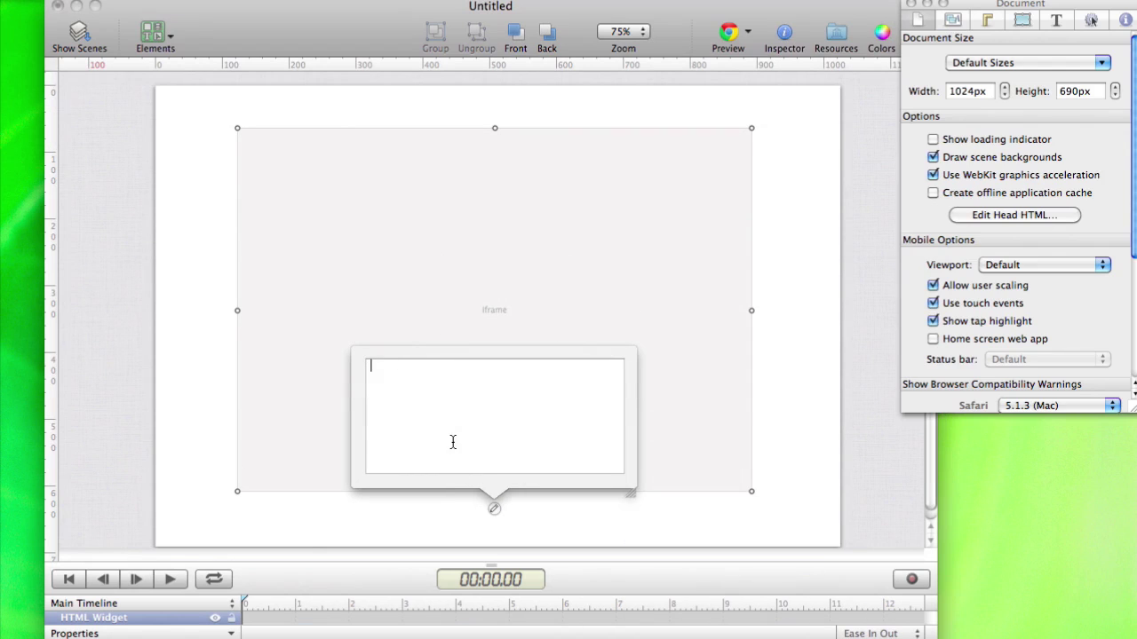
key(super+v)
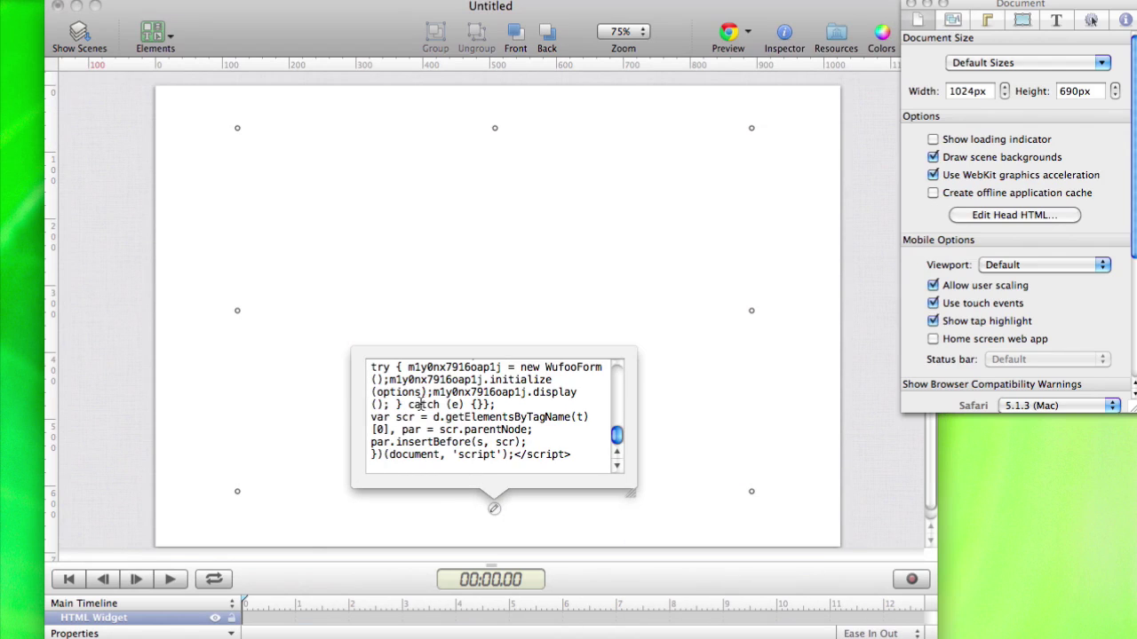
click(81, 352)
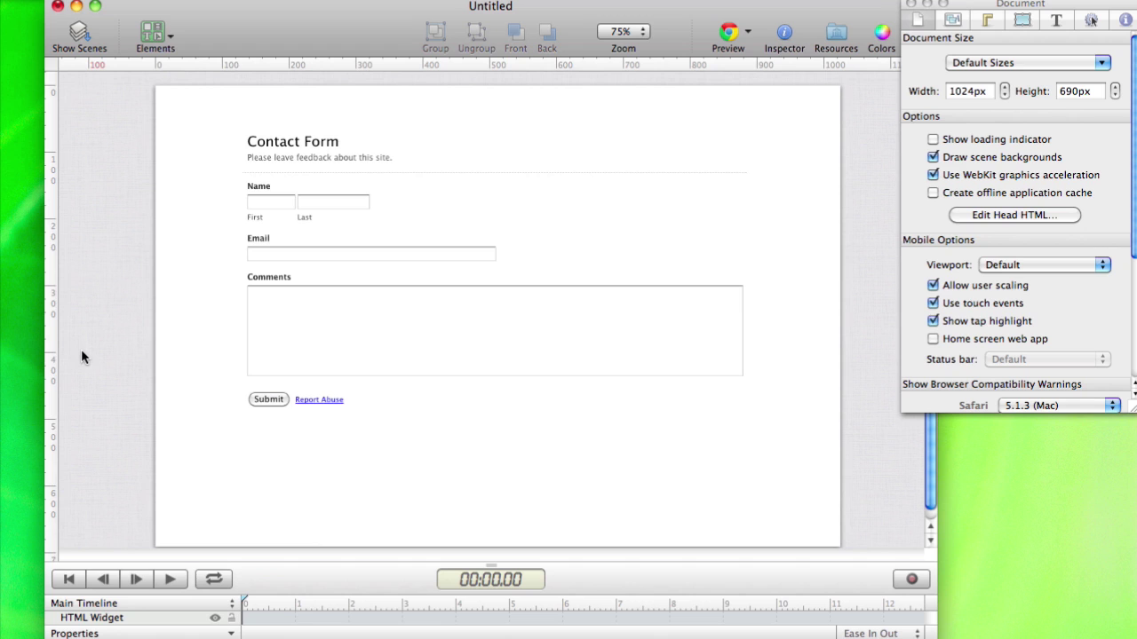
key(super+Tab)
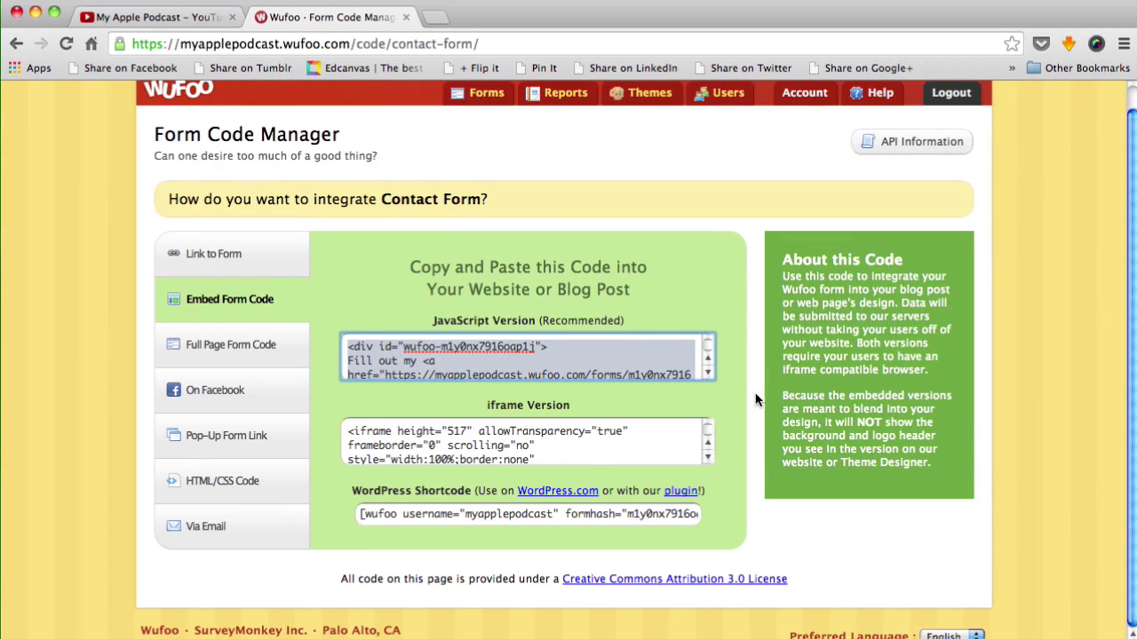
Step: Go to the Forms list, then the Themes tab to reach the Theme Designer
scroll(796, 419, up, 1)
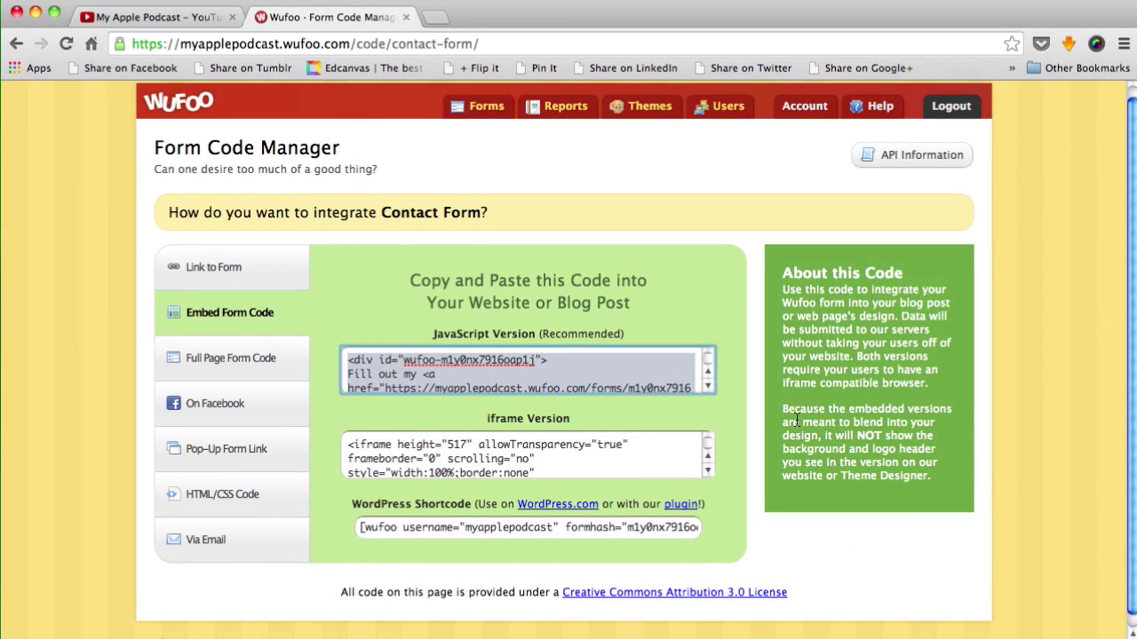
scroll(796, 419, down, 1)
scroll(796, 420, up, 2)
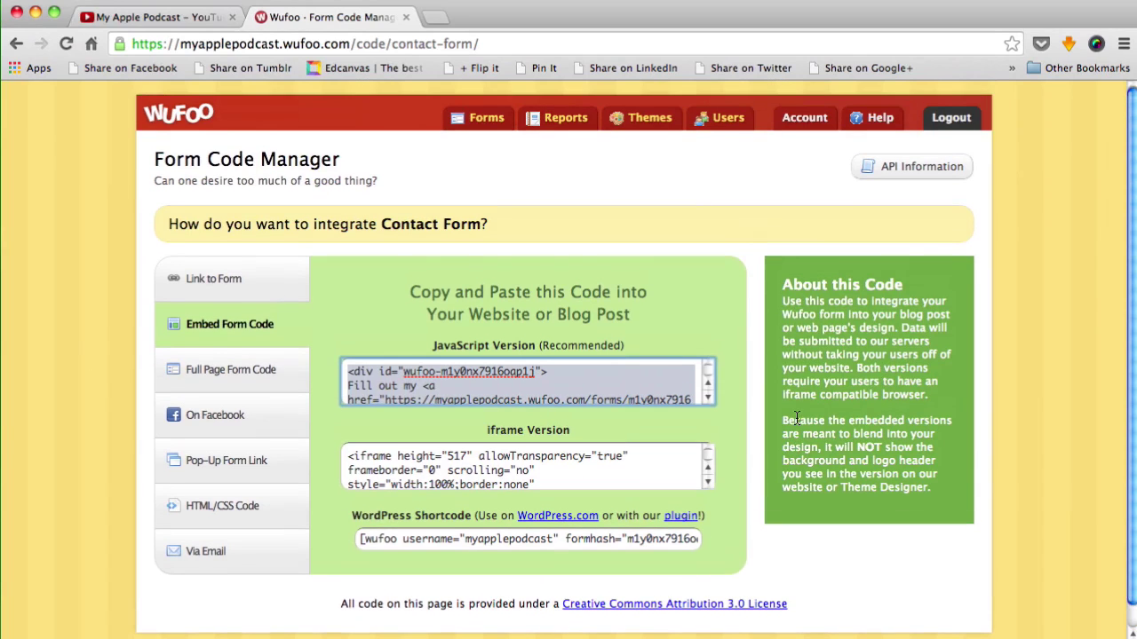
click(488, 122)
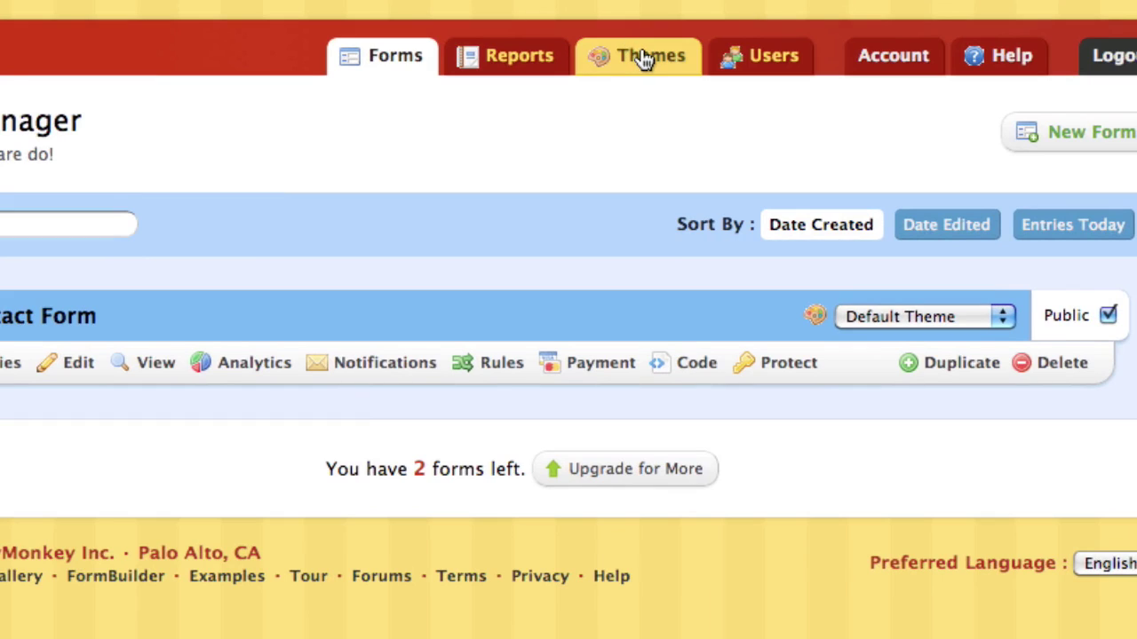
click(645, 58)
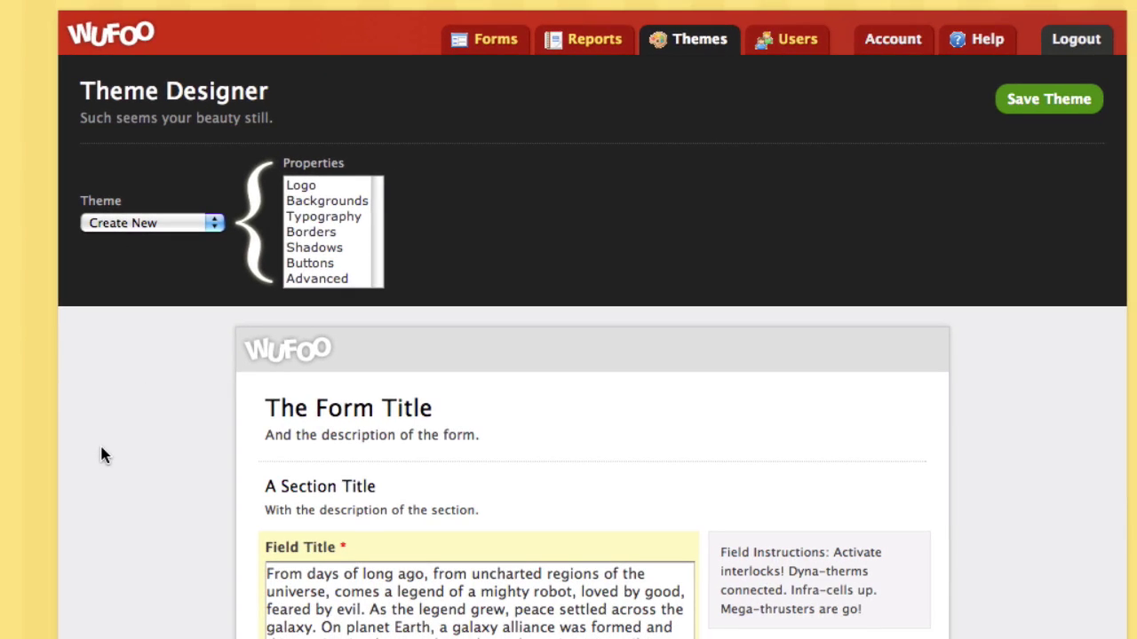
Step: Look through the theme's Logo, Background, Typography and Border panels, settling on Typography
click(307, 187)
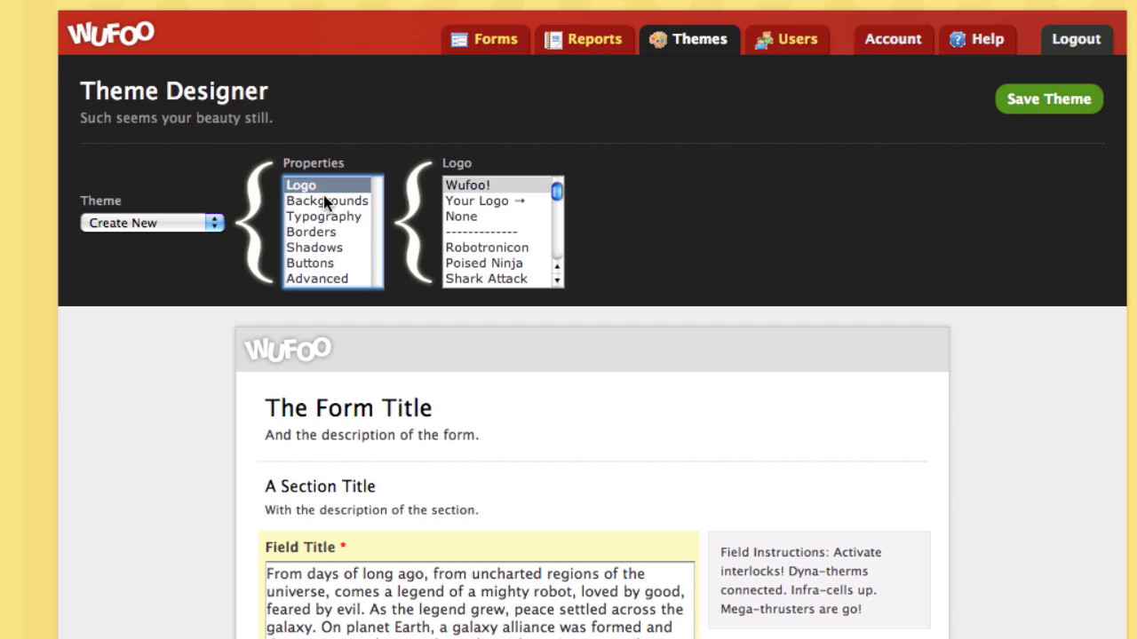
click(325, 201)
click(329, 218)
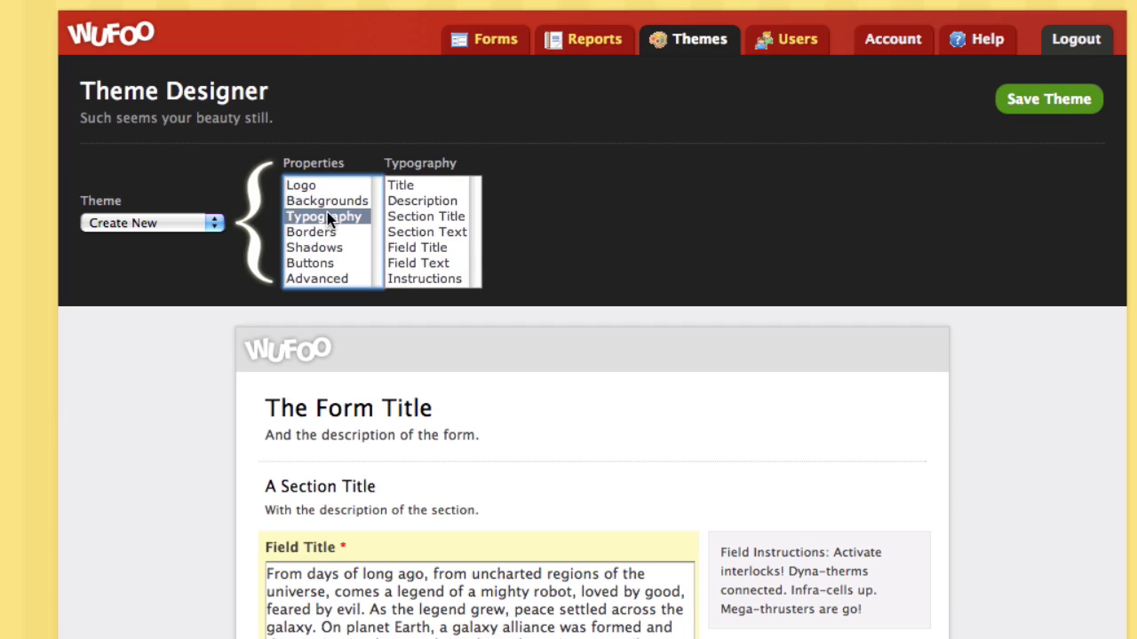
click(320, 230)
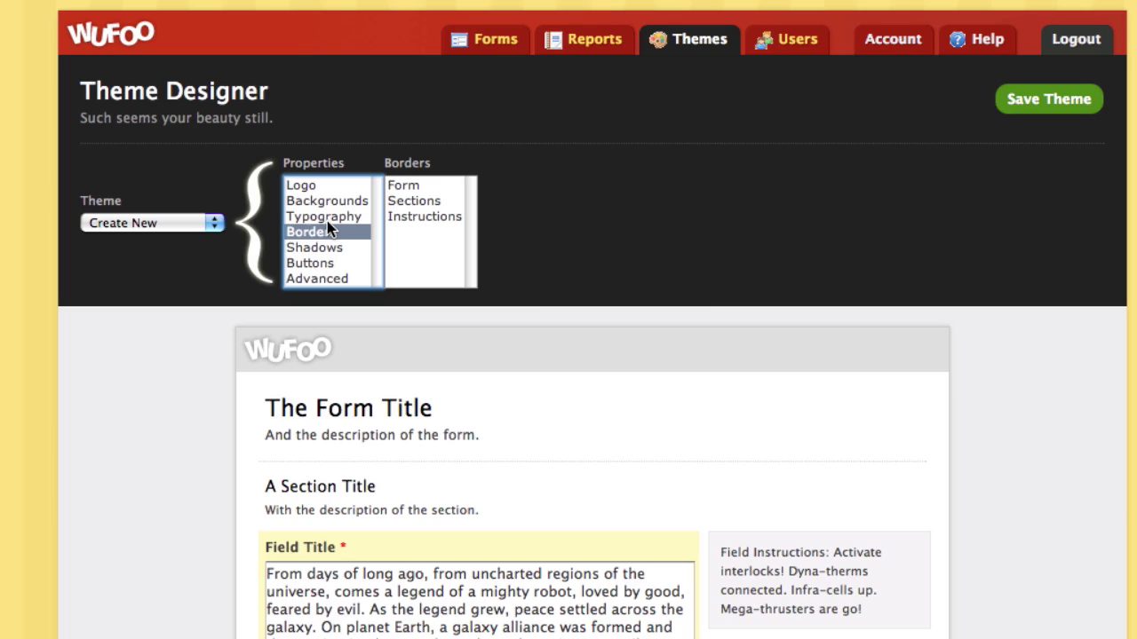
click(326, 217)
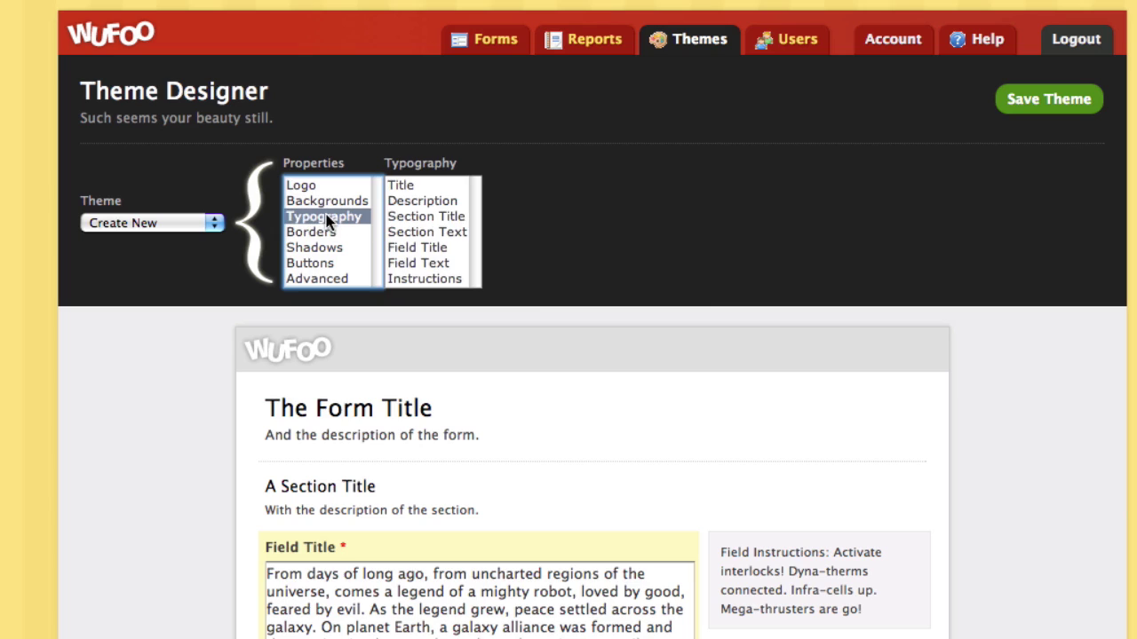
Step: Set the form Title, Description and Section Title text to size 18
click(411, 187)
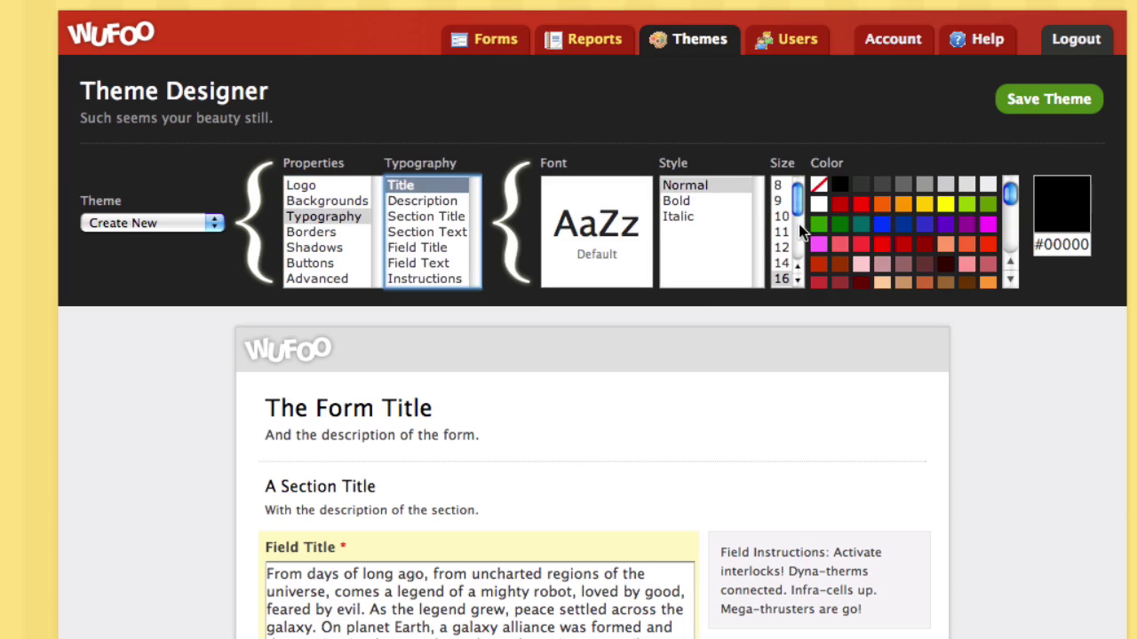
scroll(787, 238, down, 2)
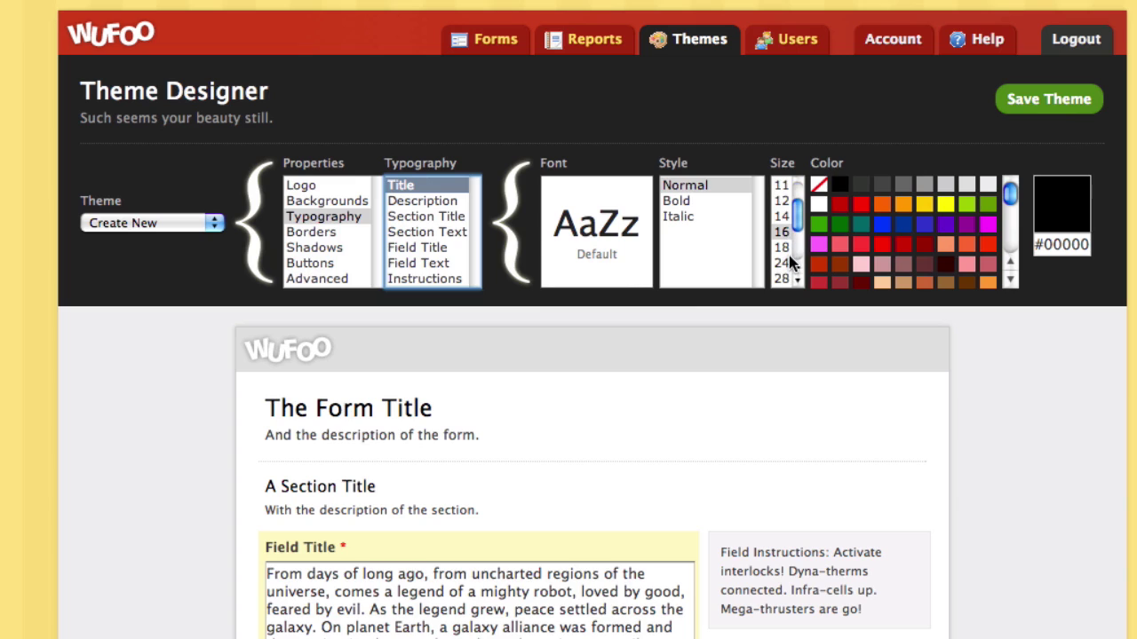
click(785, 249)
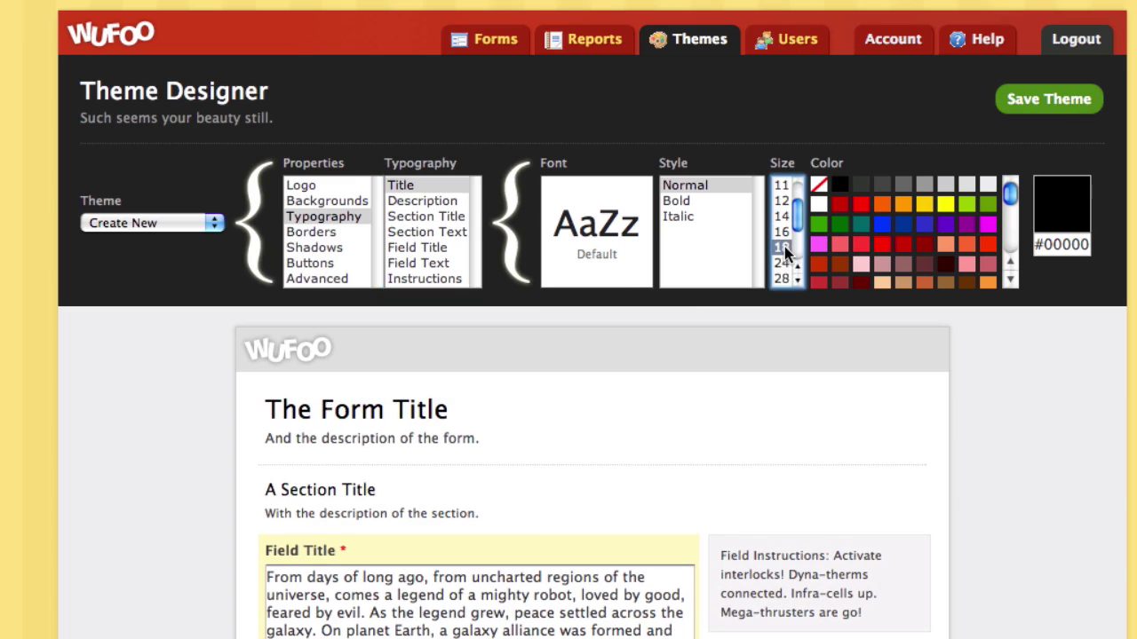
click(405, 201)
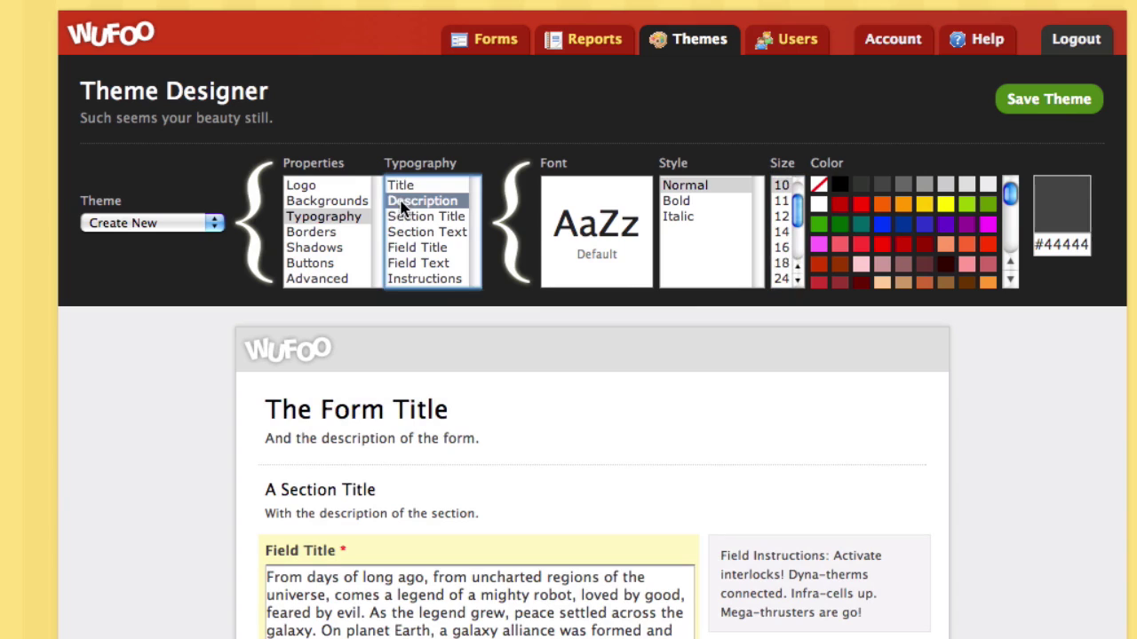
click(783, 264)
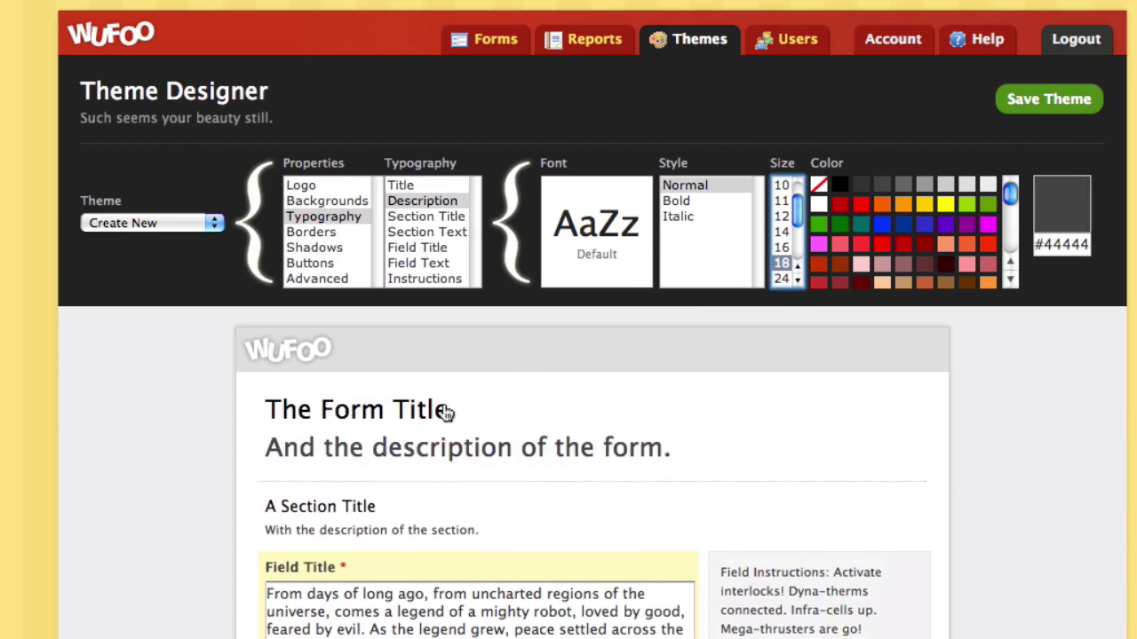
click(410, 220)
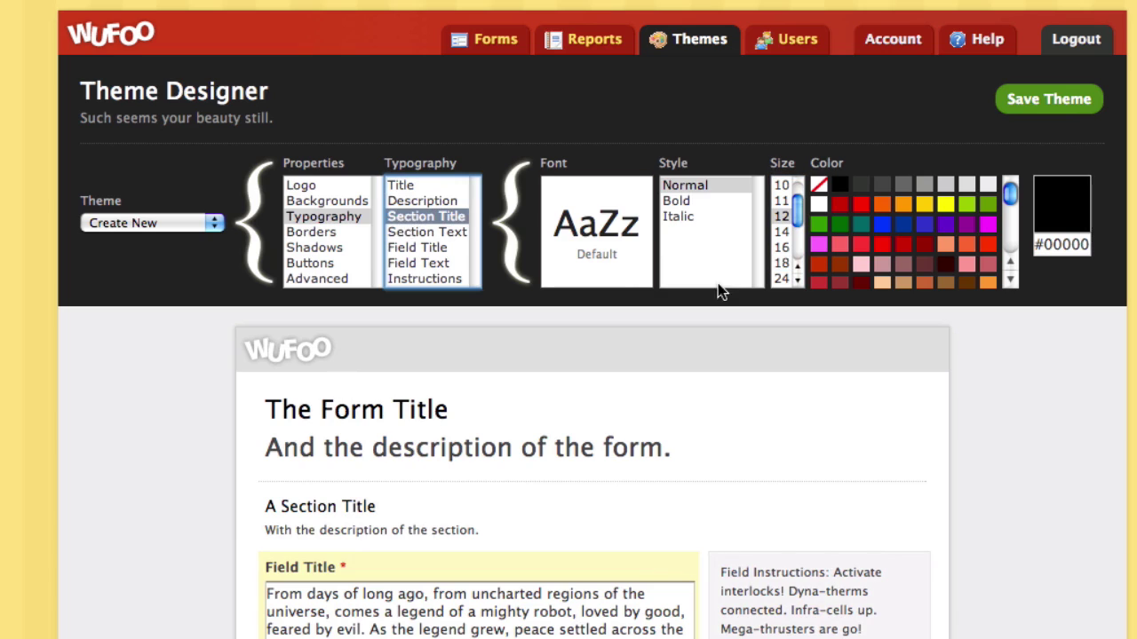
click(783, 264)
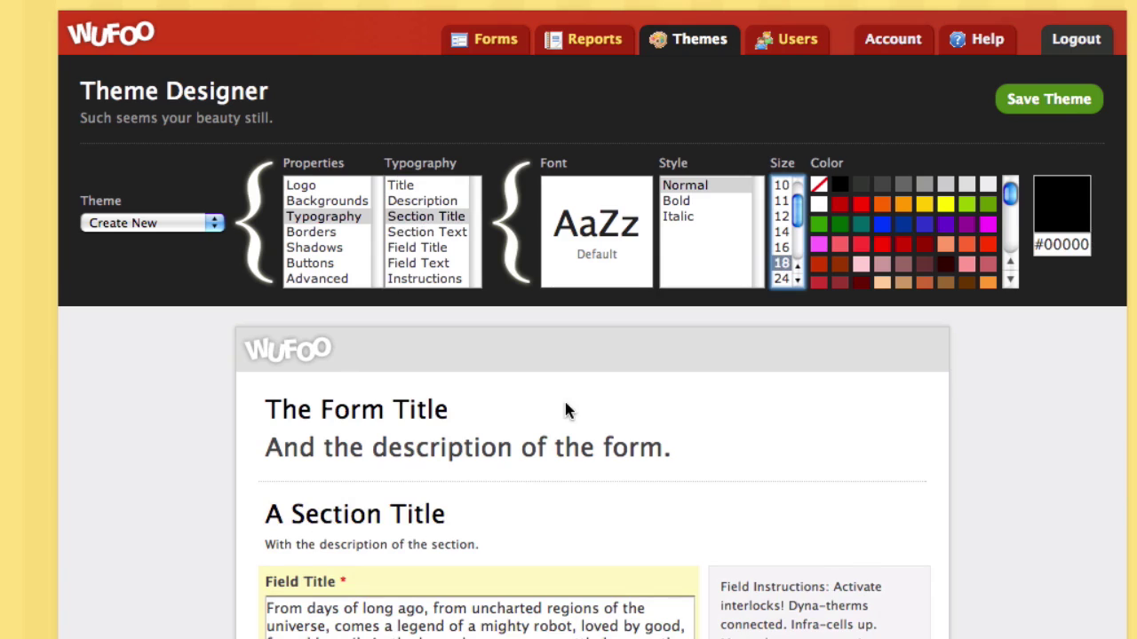
Step: Set the Section Text and Field Title text to size 18
scroll(569, 408, down, 3)
click(436, 86)
click(781, 132)
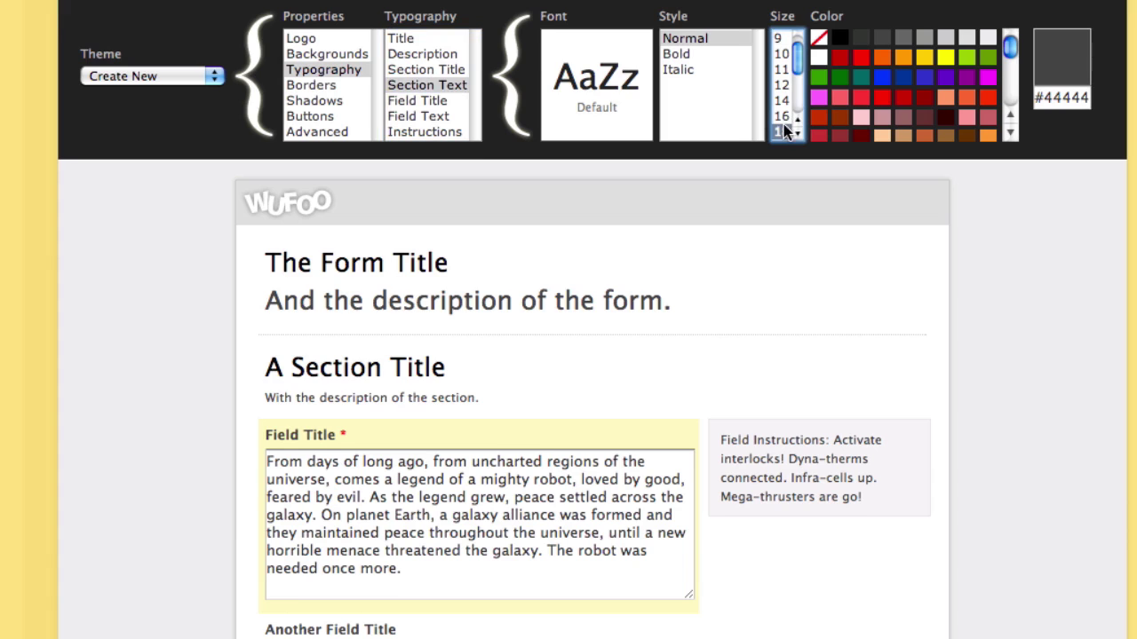
scroll(584, 325, down, 1)
scroll(584, 324, down, 4)
scroll(585, 323, up, 8)
click(435, 252)
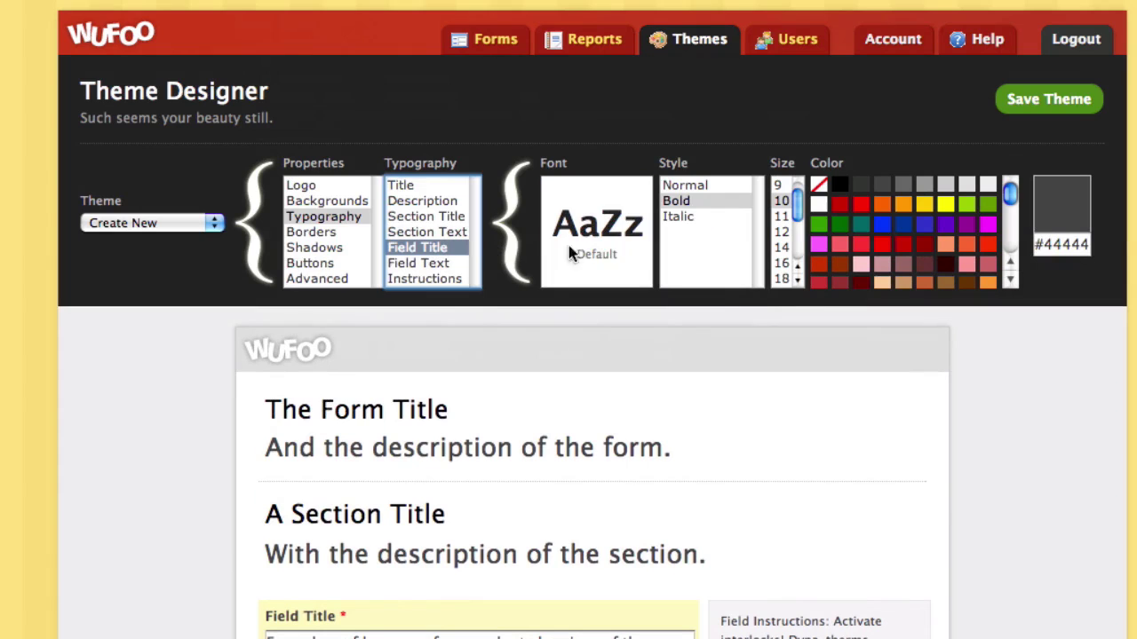
click(782, 278)
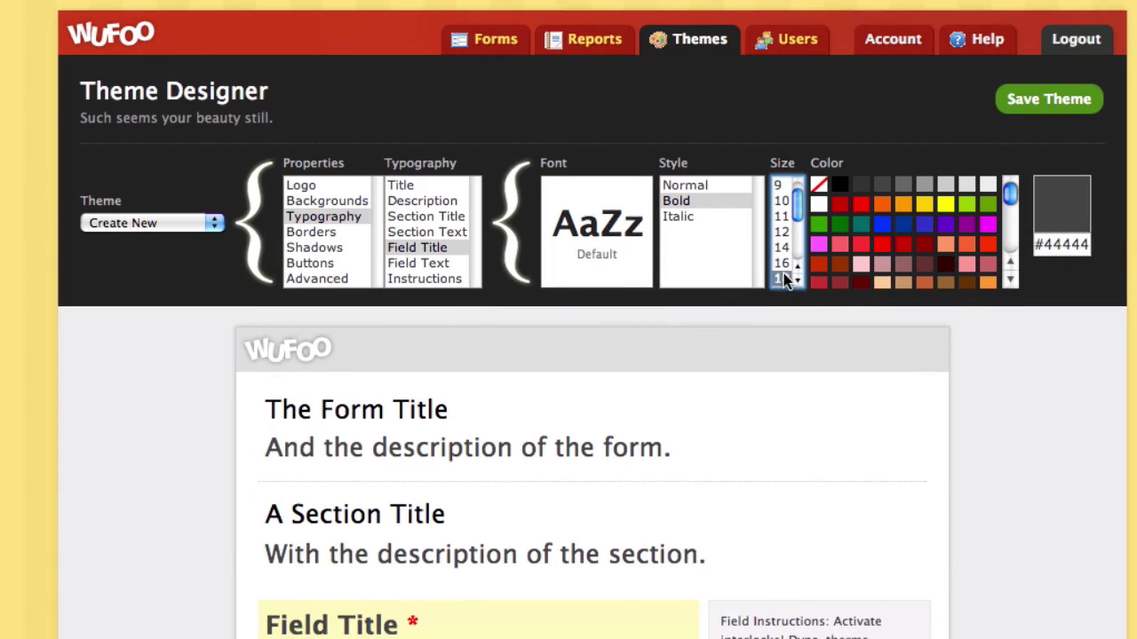
scroll(553, 436, down, 6)
scroll(553, 436, down, 3)
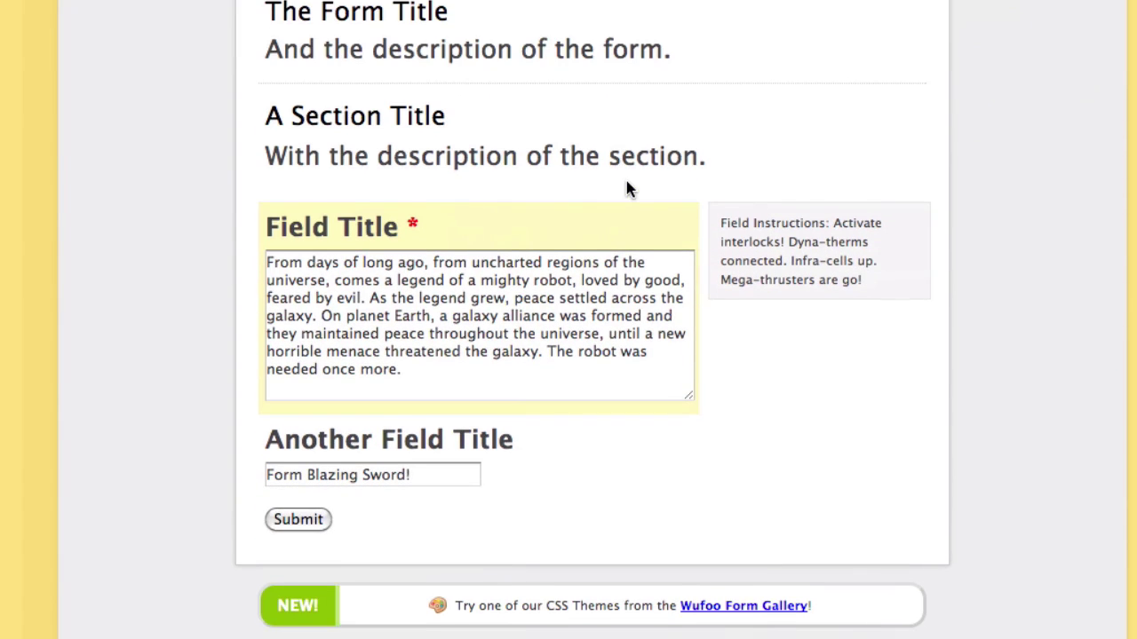
scroll(626, 183, up, 2)
scroll(626, 184, up, 8)
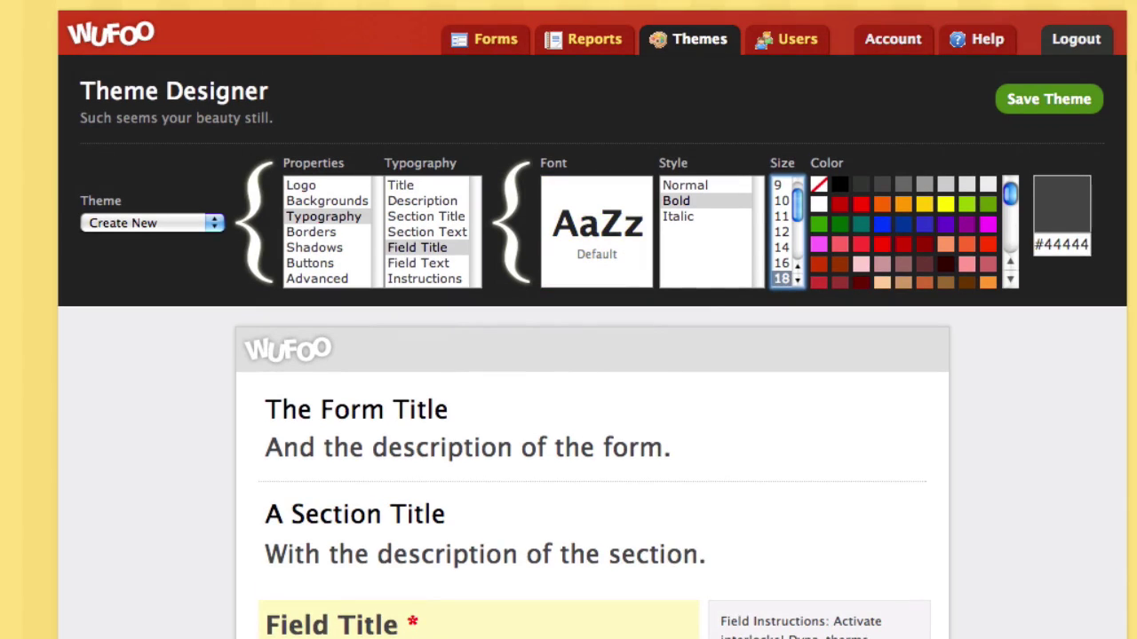
Step: Save the current theme design under the name 'Hype'
click(1041, 117)
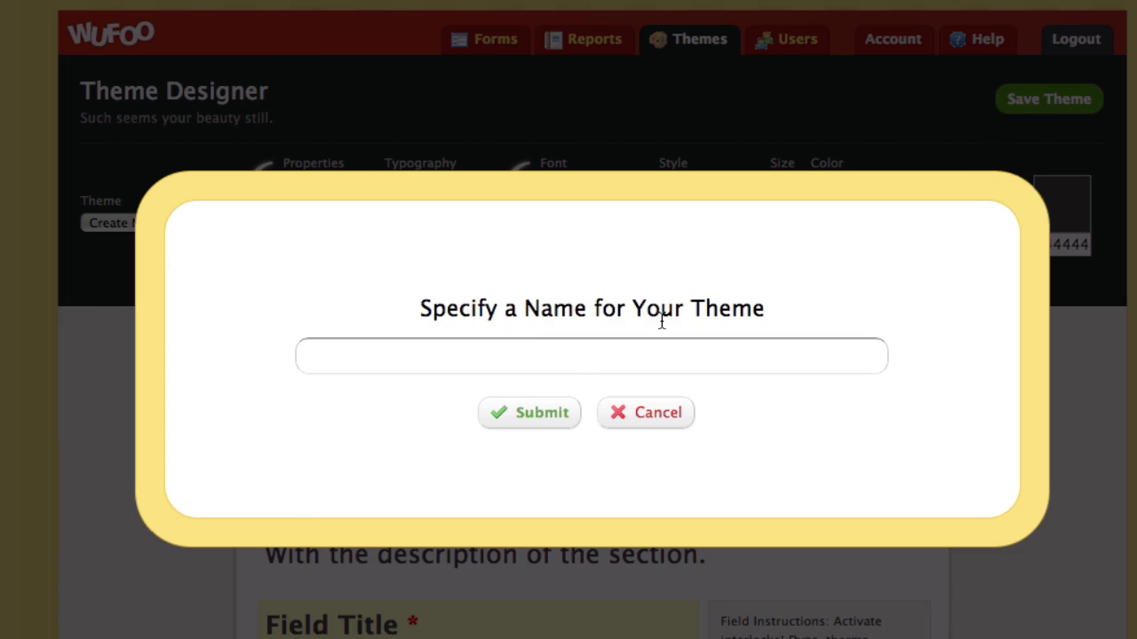
text(Hype)
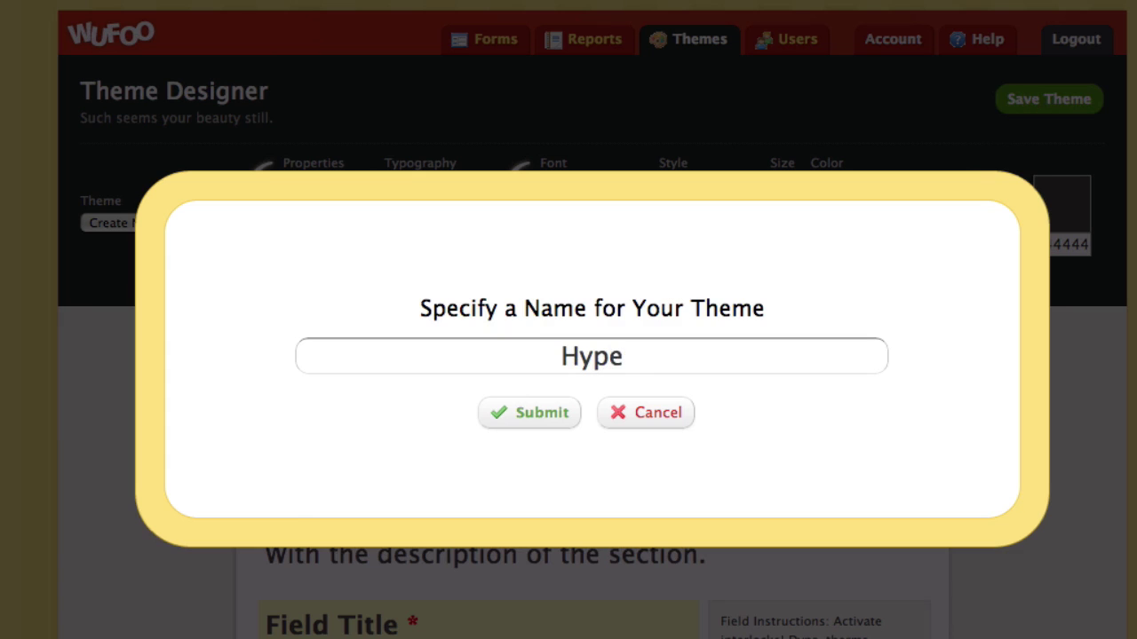
click(559, 414)
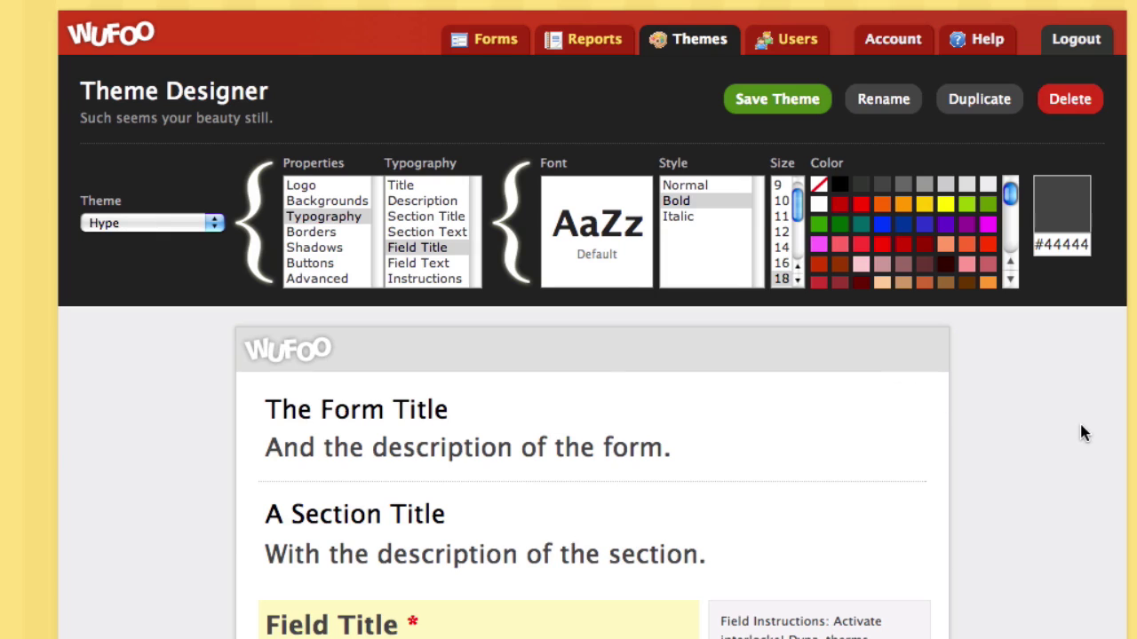
Step: In the Forms list, switch the Contact Form's theme from Default Theme to Hype
click(474, 37)
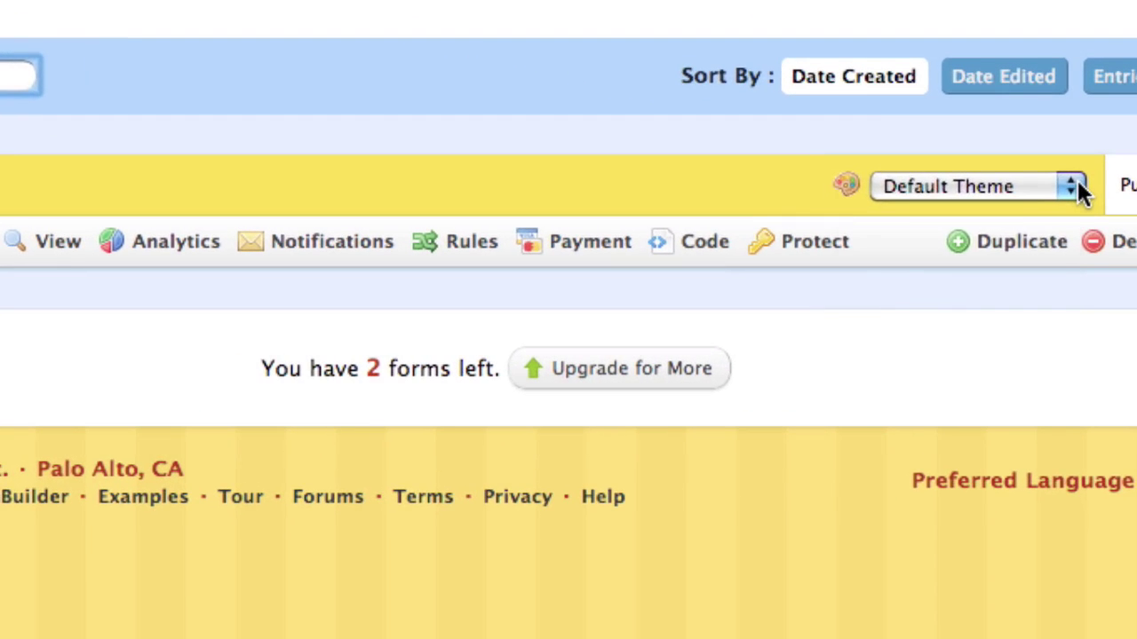
click(983, 247)
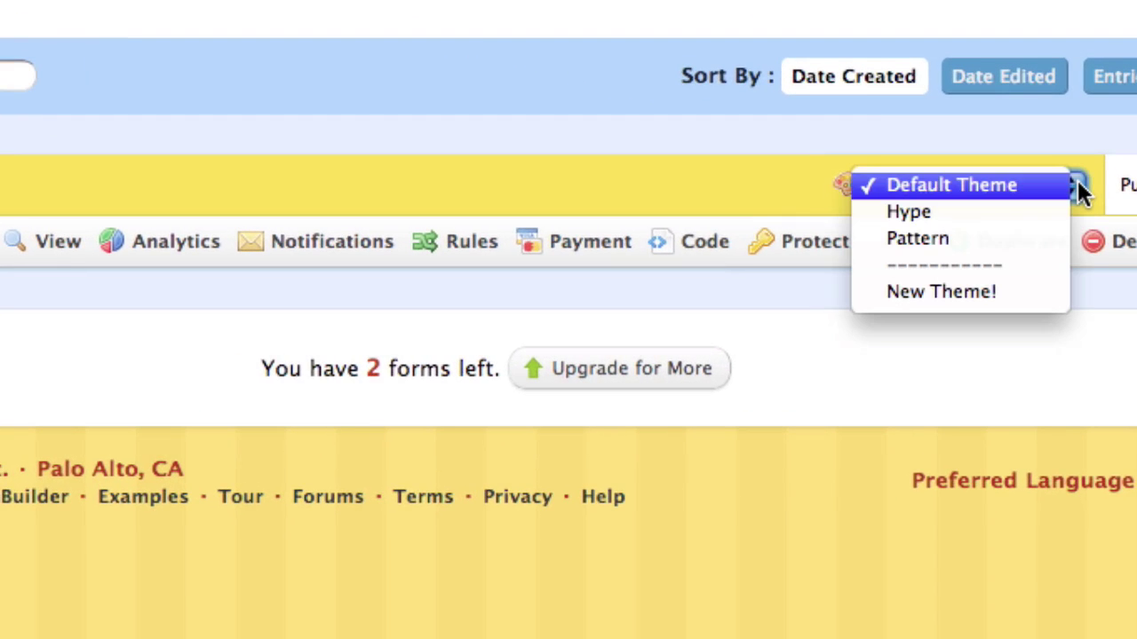
click(973, 222)
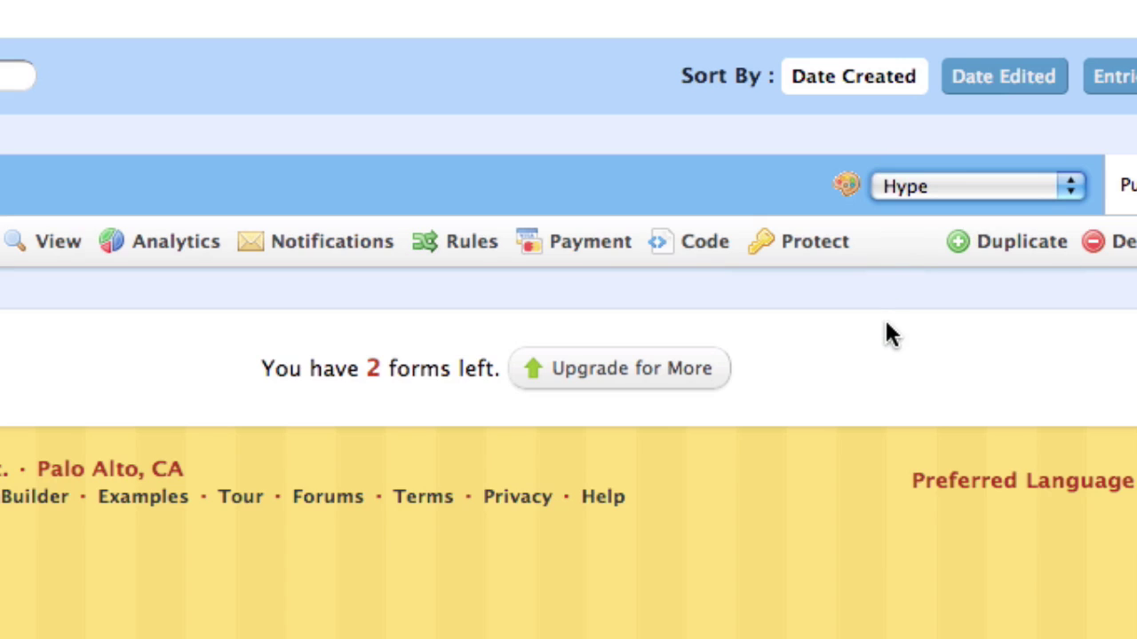
Step: Open the Contact Form's Embed Form Code and select the JavaScript Version snippet
click(715, 241)
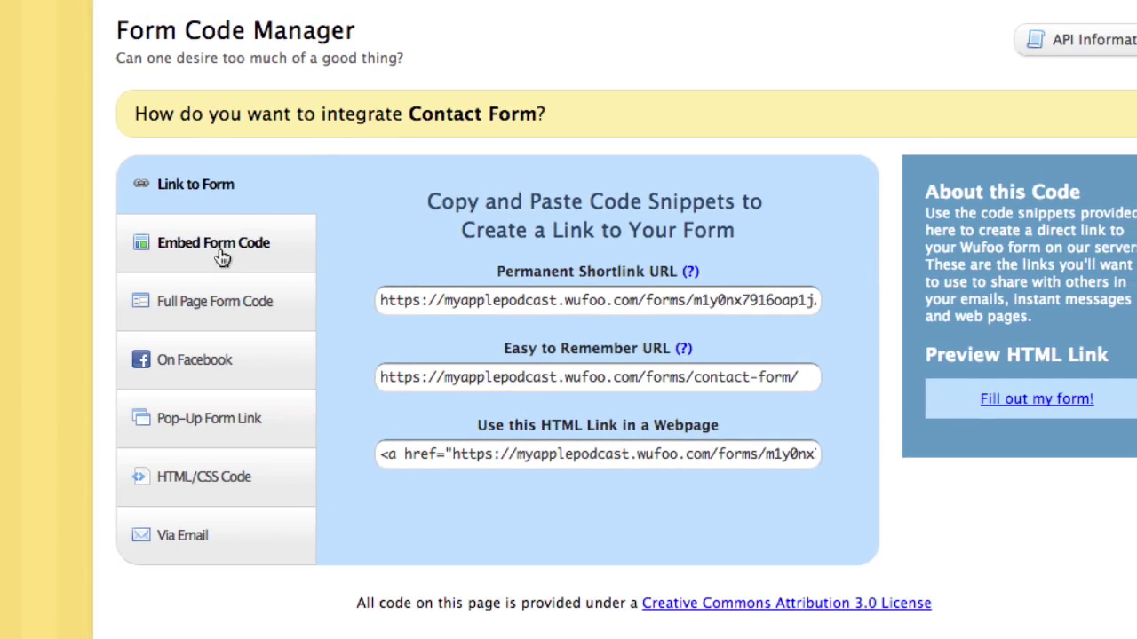
click(149, 250)
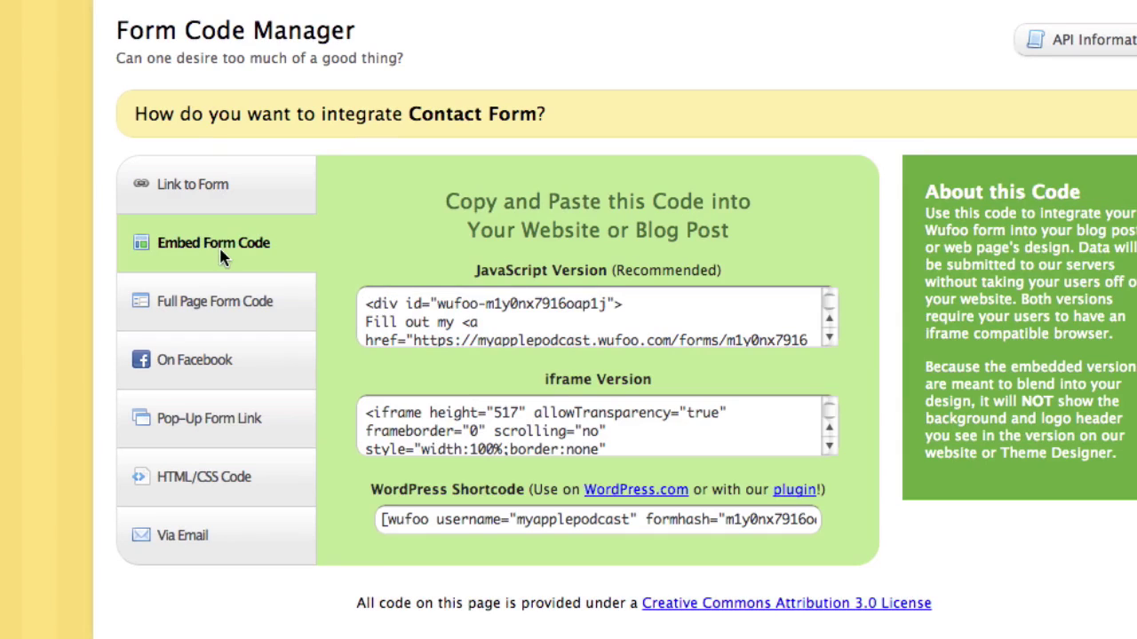
click(524, 322)
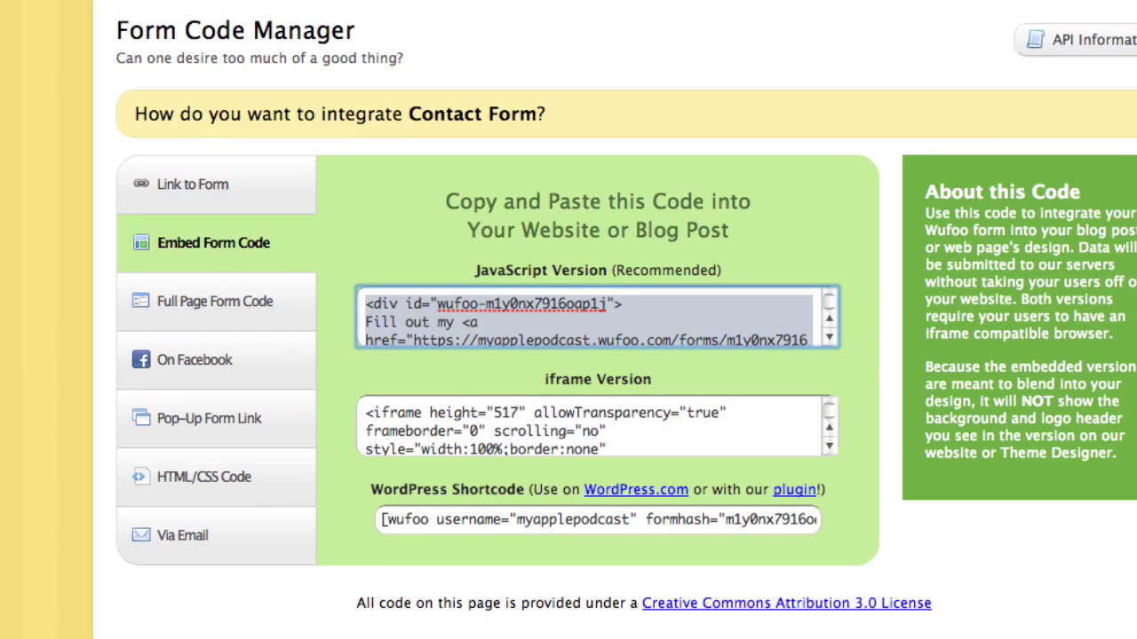
Step: In Tumult Hype, replace the HTML Widget's old code with the copied Wufoo embed code
key(super+Tab)
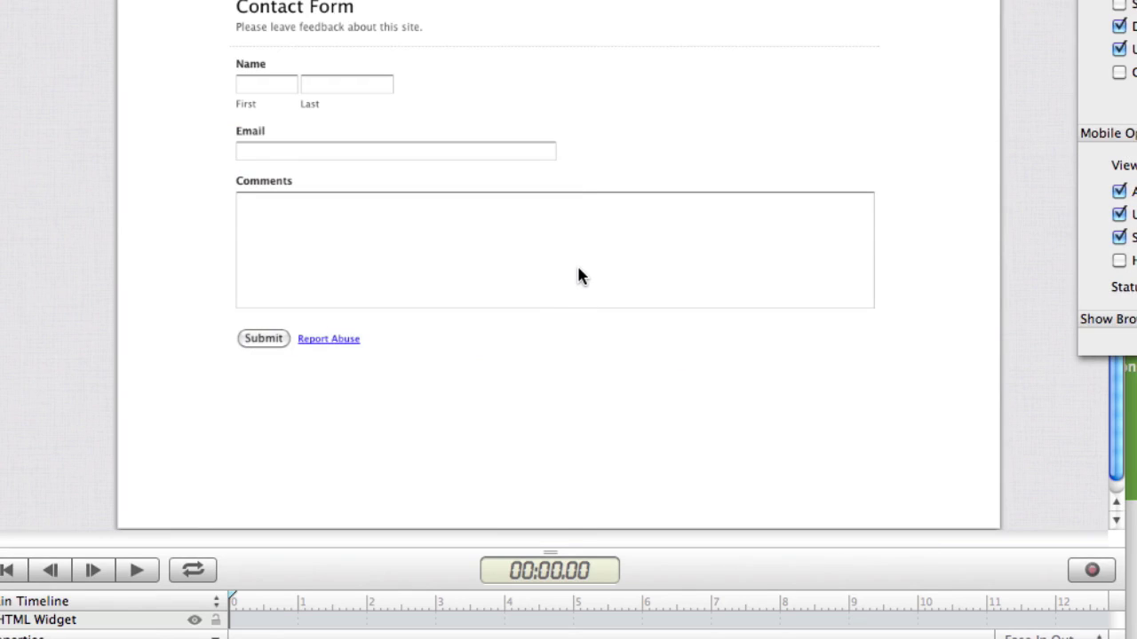
click(577, 269)
click(554, 480)
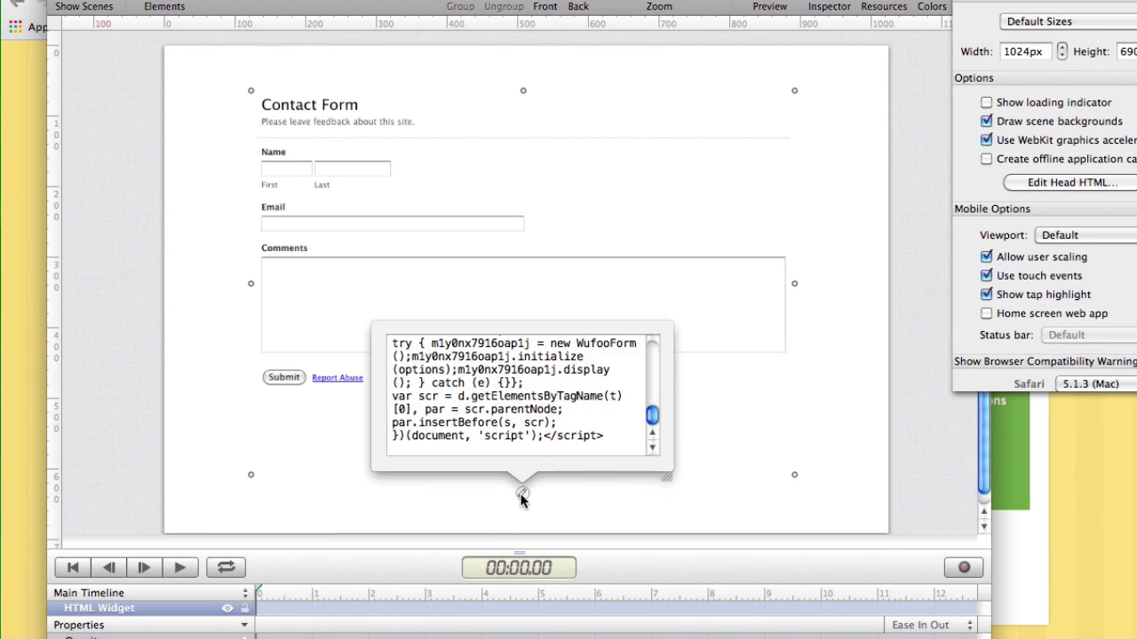
click(528, 410)
key(super+a)
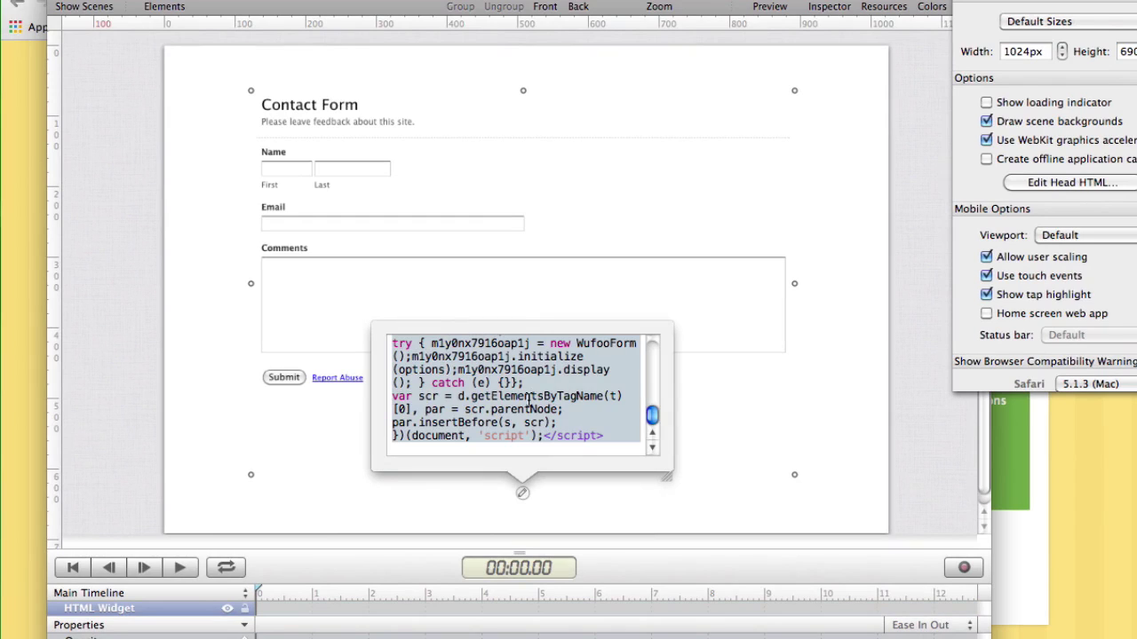
key(super+x)
key(super+v)
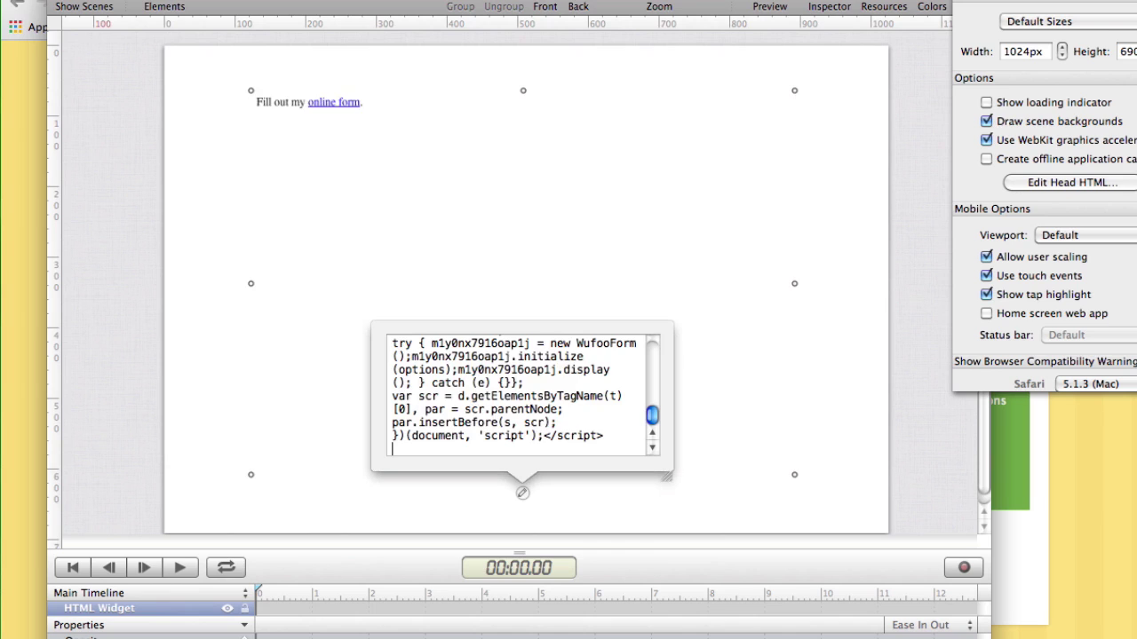
click(126, 300)
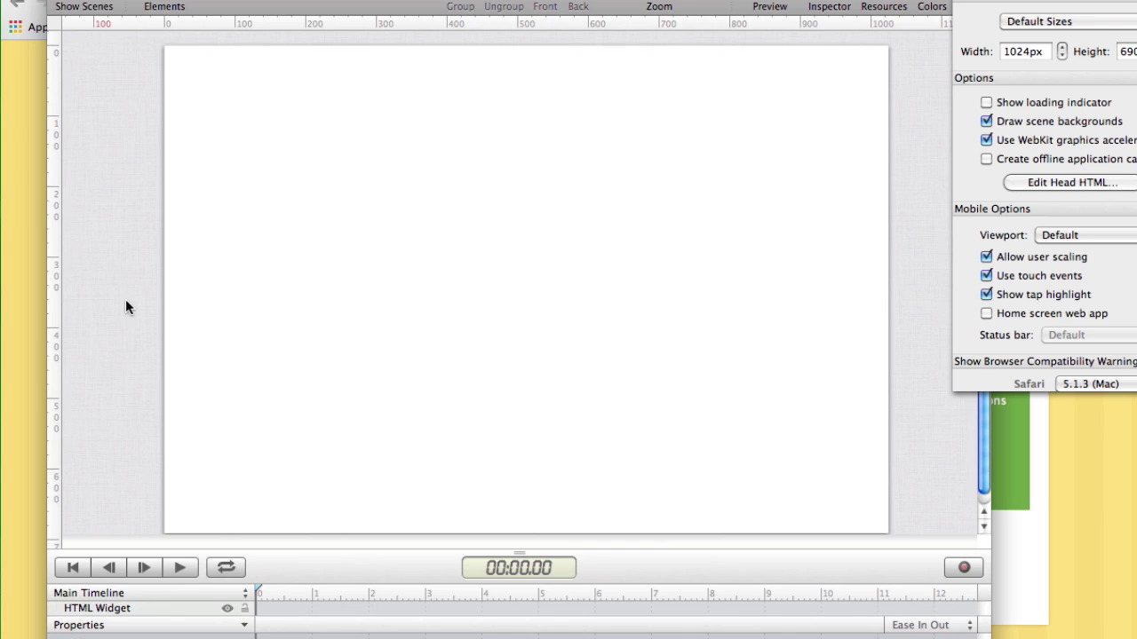